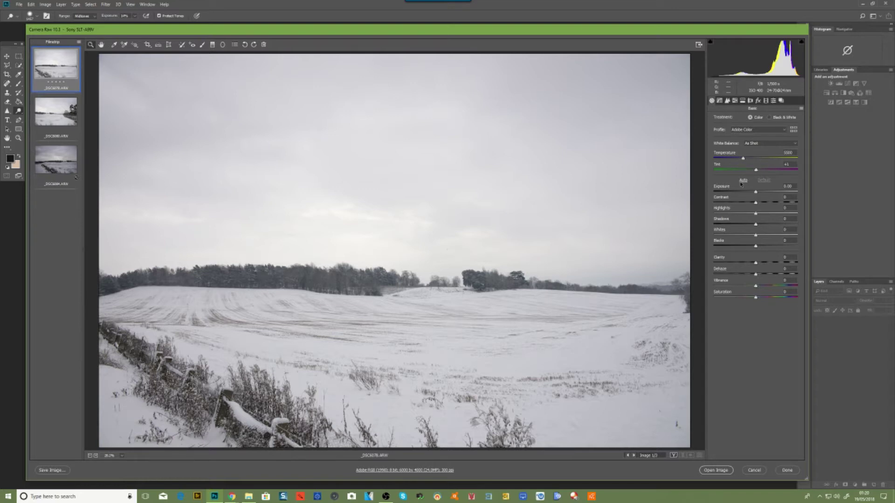
# Apply Auto tone adjustments to the first and second photos in the filmstrip.
pyautogui.click(742, 181)
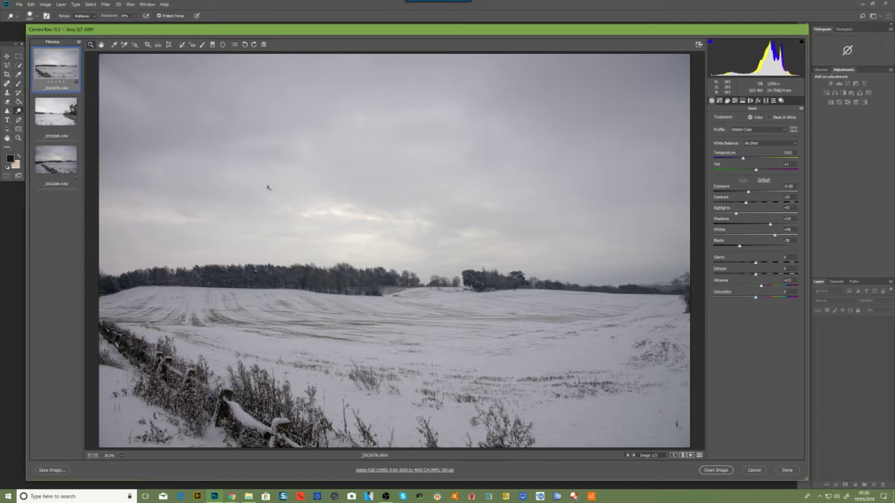
pyautogui.click(62, 116)
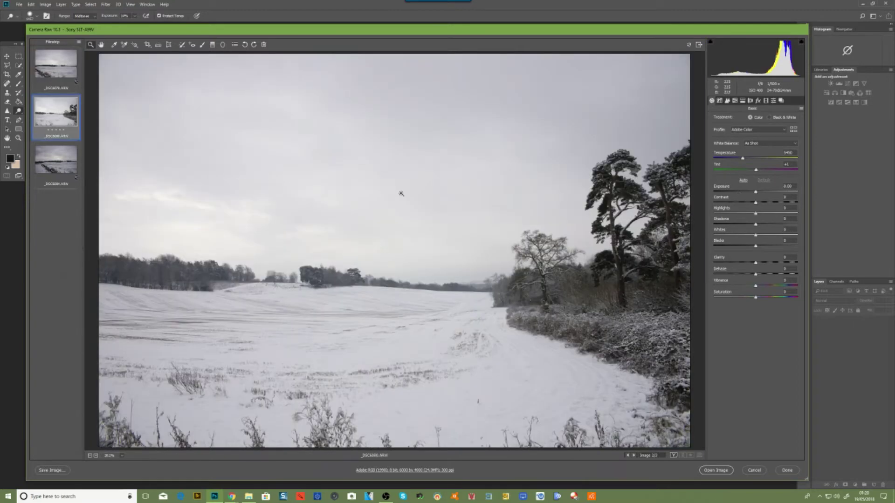
pyautogui.click(742, 181)
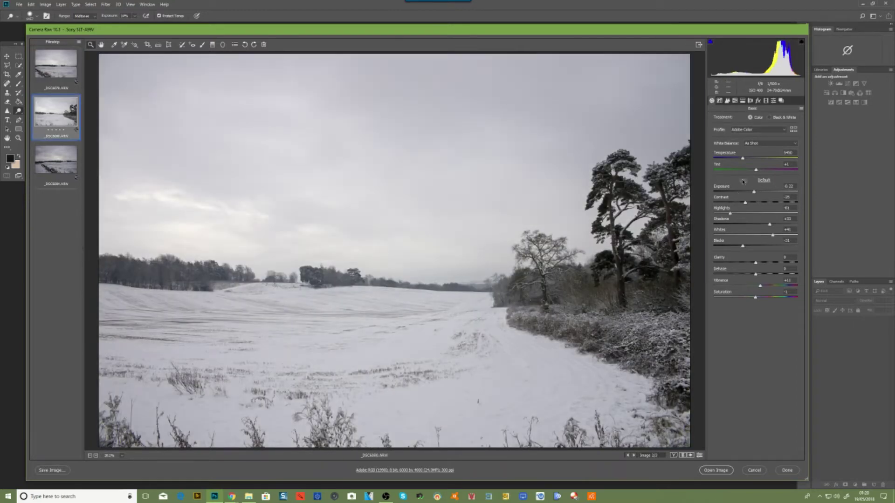
# Reset the third photo's tone settings to default and apply Auto tone adjustments to it.
pyautogui.click(42, 162)
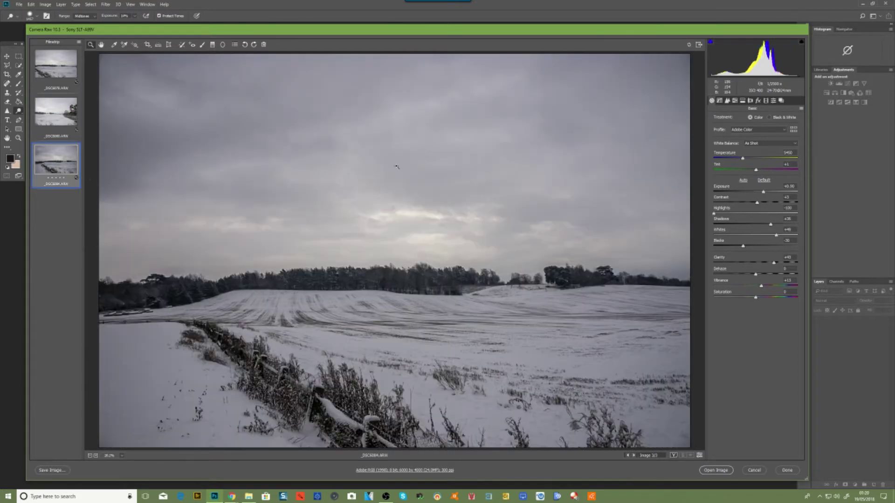
pyautogui.click(744, 180)
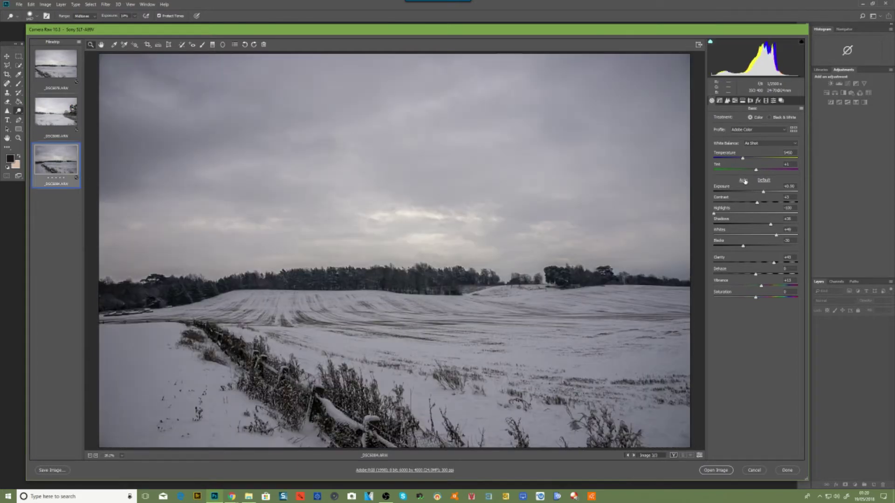
pyautogui.click(764, 181)
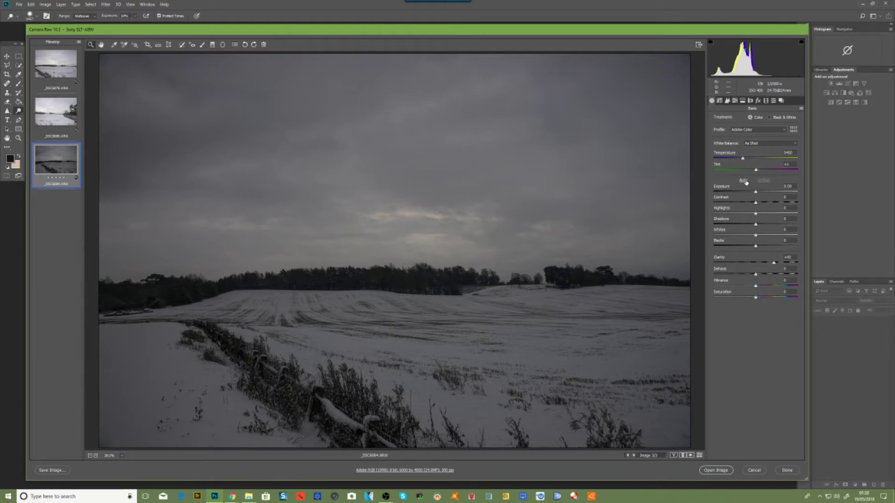
pyautogui.click(744, 181)
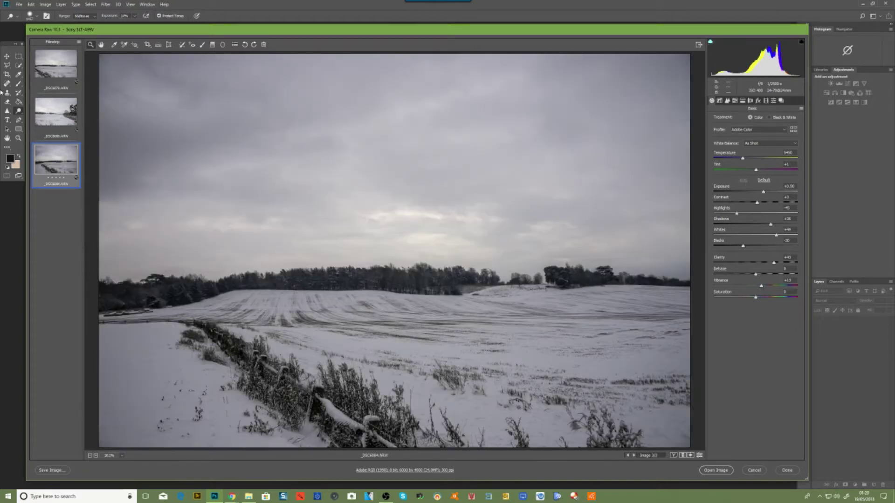
# Compare the three photos one after another, ending on the first one.
pyautogui.click(59, 71)
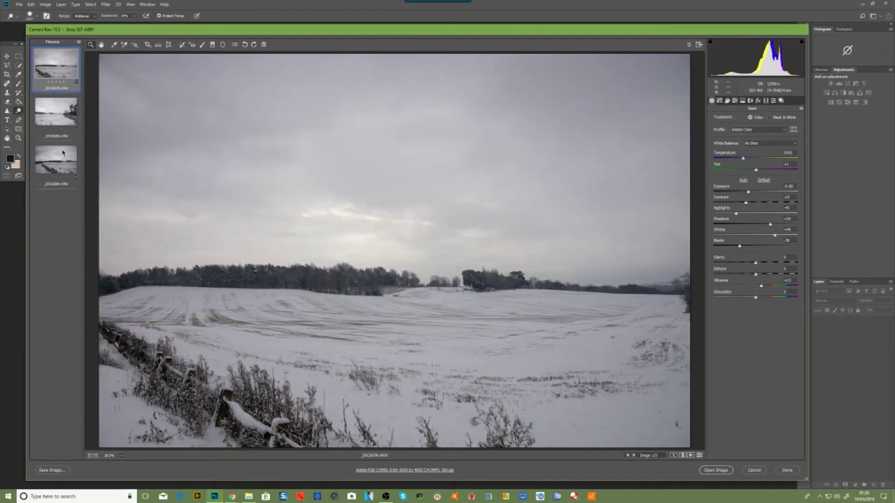
pyautogui.click(60, 111)
pyautogui.click(60, 167)
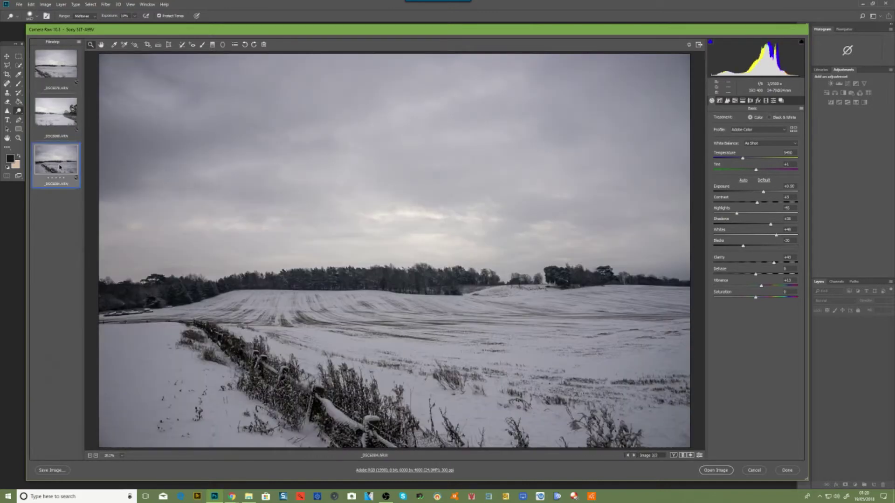
pyautogui.click(59, 61)
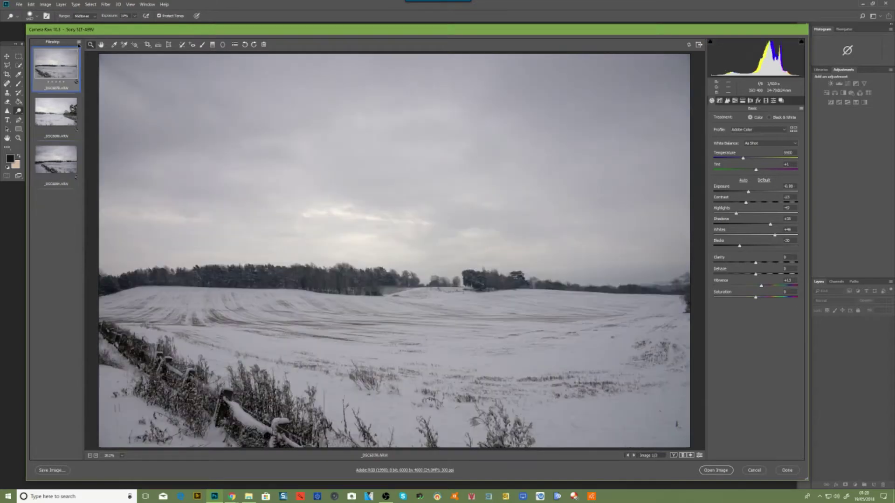
# Select all three photos, synchronize their settings with the first photo, and reapply Auto tone adjustments to all of them.
pyautogui.click(78, 44)
pyautogui.click(78, 46)
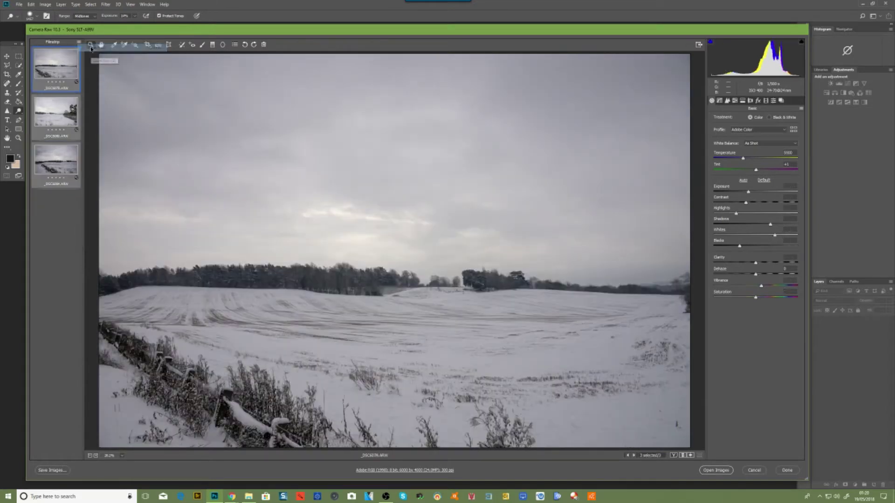
pyautogui.click(79, 44)
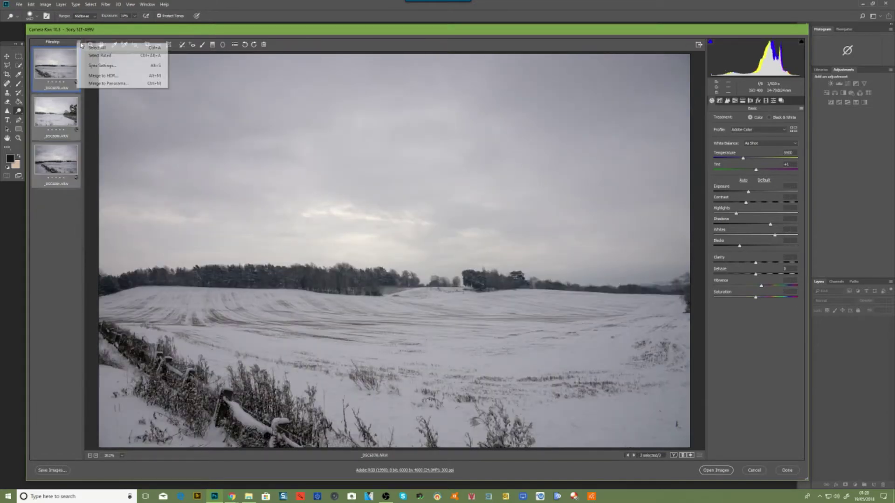
pyautogui.click(92, 68)
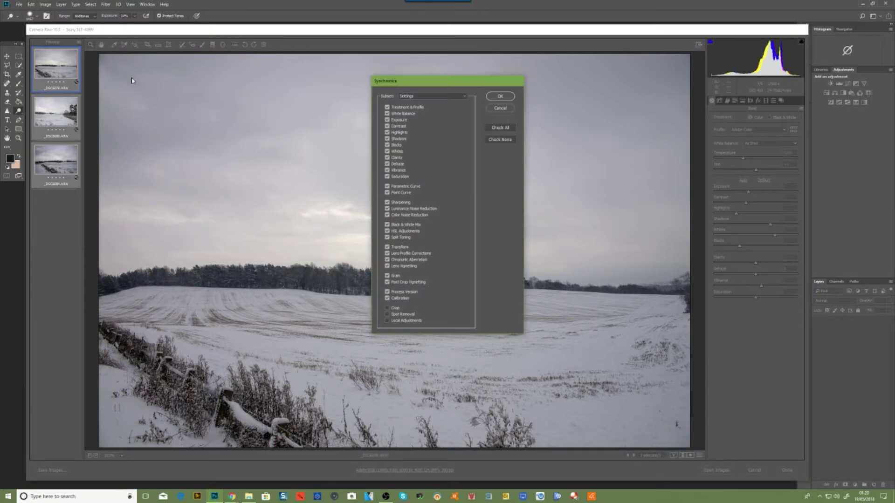
pyautogui.click(498, 96)
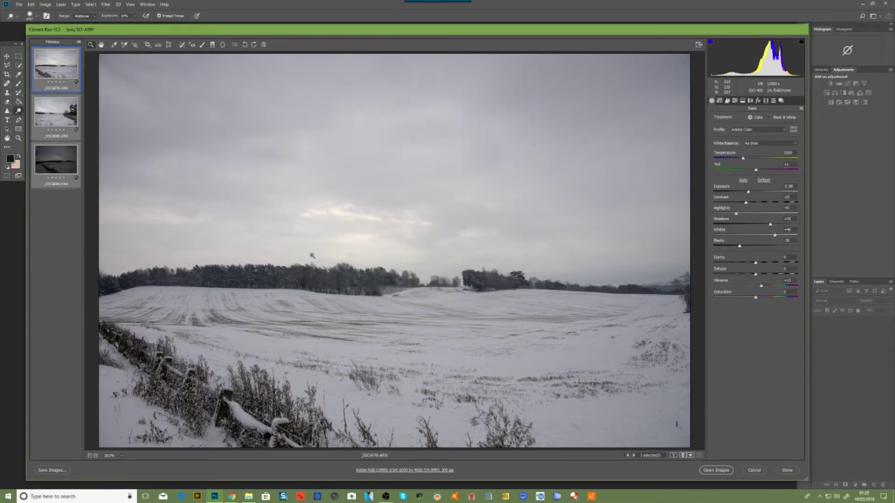
pyautogui.click(743, 180)
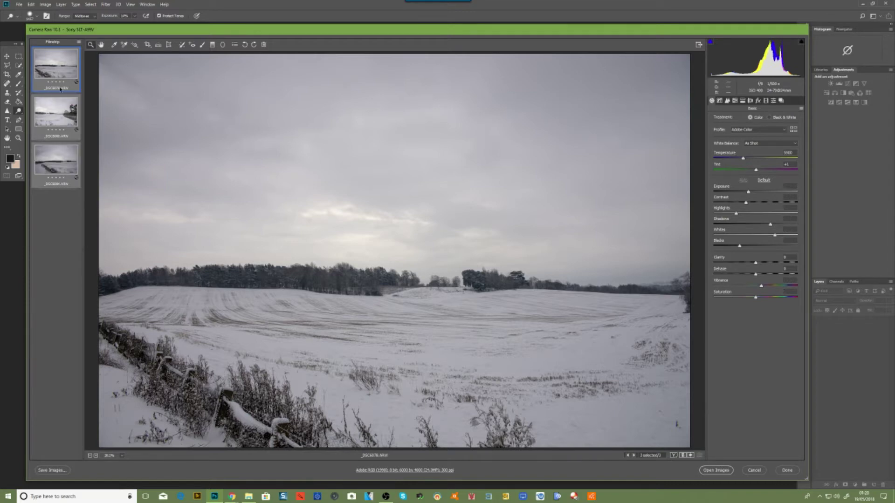
# Set Clarity to +28, Highlights to -100 and Temperature to 7100 for all selected photos.
pyautogui.click(769, 263)
pyautogui.moveTo(769, 263); pyautogui.dragTo(767, 264)
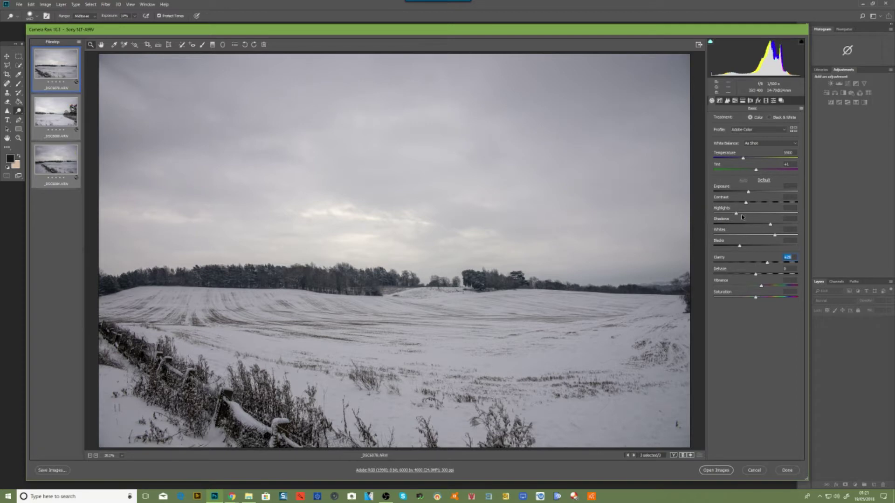
pyautogui.moveTo(736, 215); pyautogui.dragTo(713, 215)
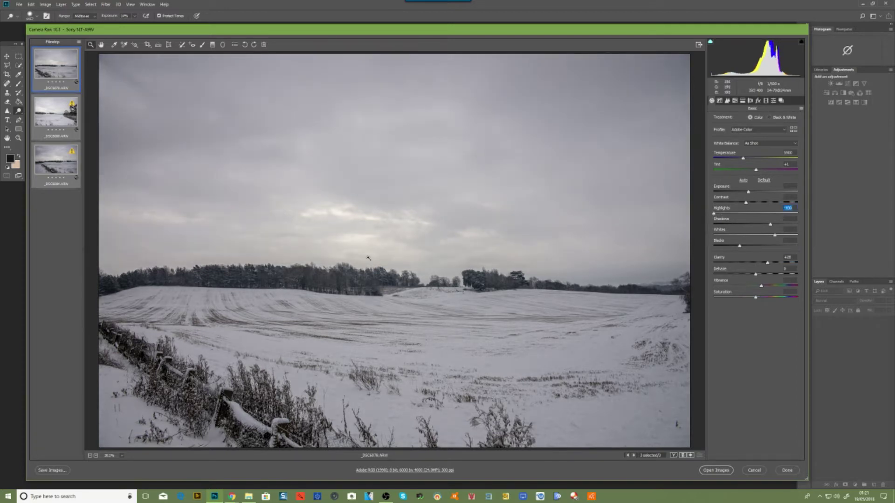
pyautogui.click(746, 159)
pyautogui.moveTo(746, 159); pyautogui.dragTo(756, 161)
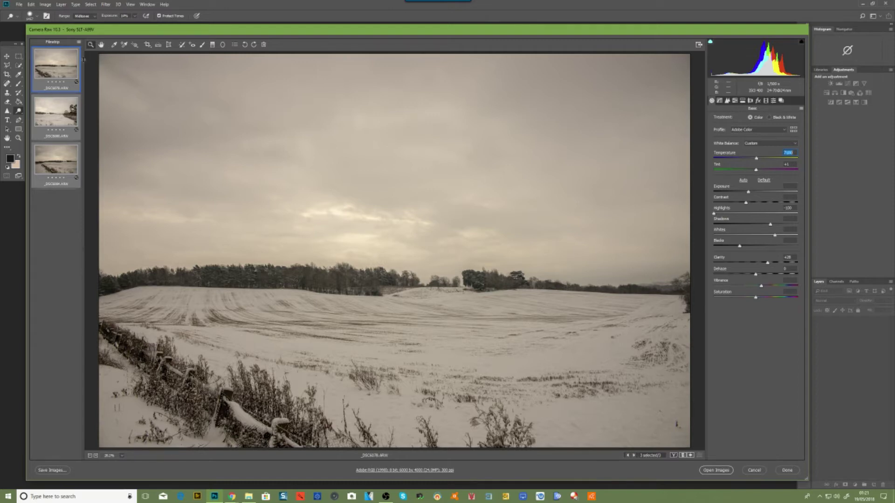
# Synchronize the first photo's settings across the selected photos and check each photo individually.
pyautogui.click(78, 43)
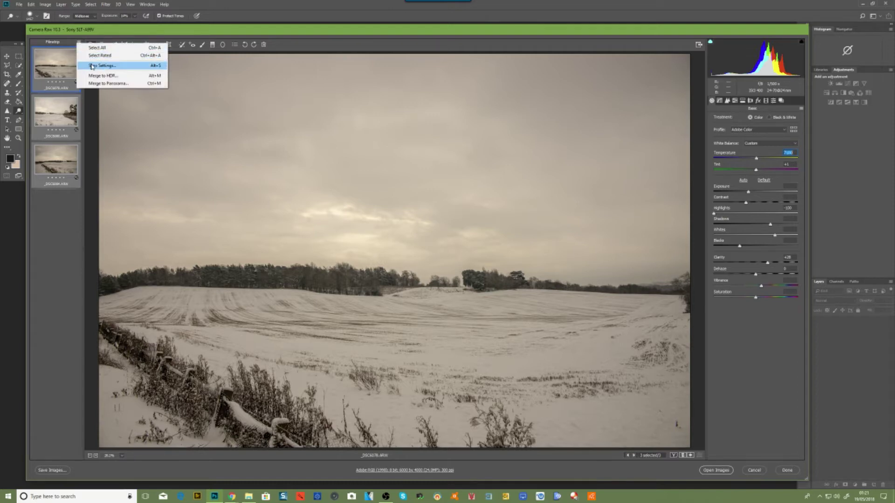
pyautogui.click(96, 62)
pyautogui.click(513, 96)
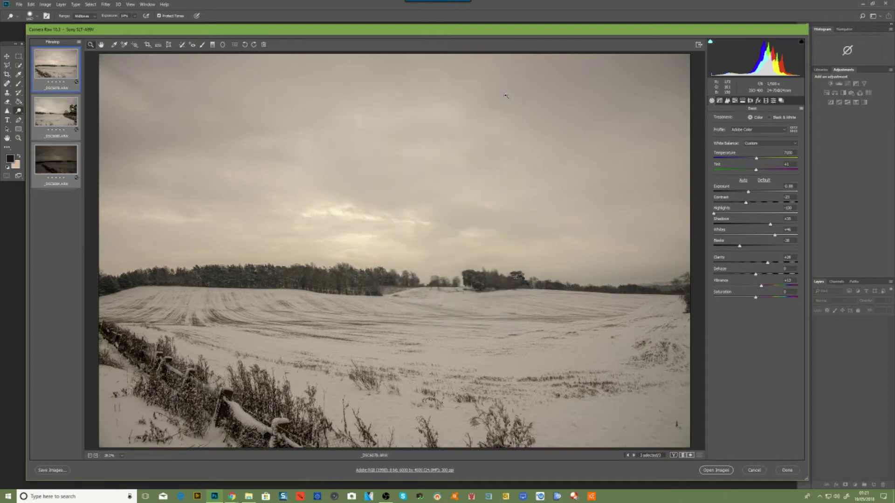
pyautogui.click(57, 161)
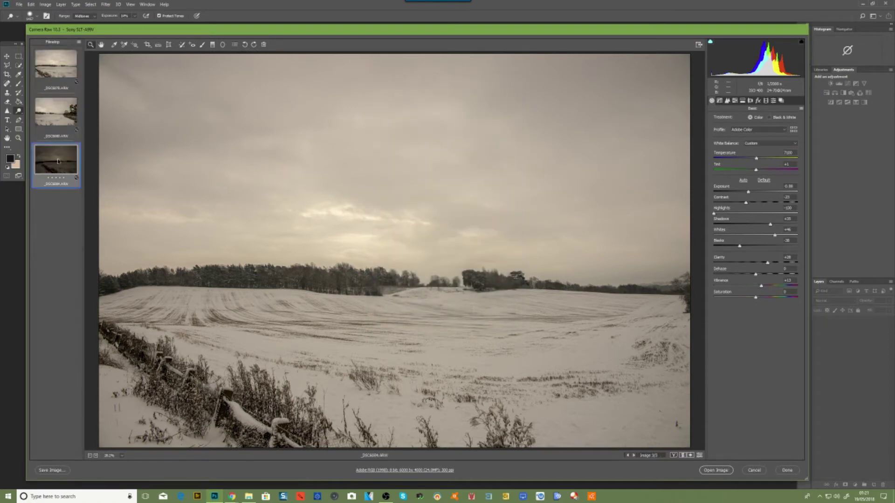
pyautogui.click(62, 107)
pyautogui.click(63, 81)
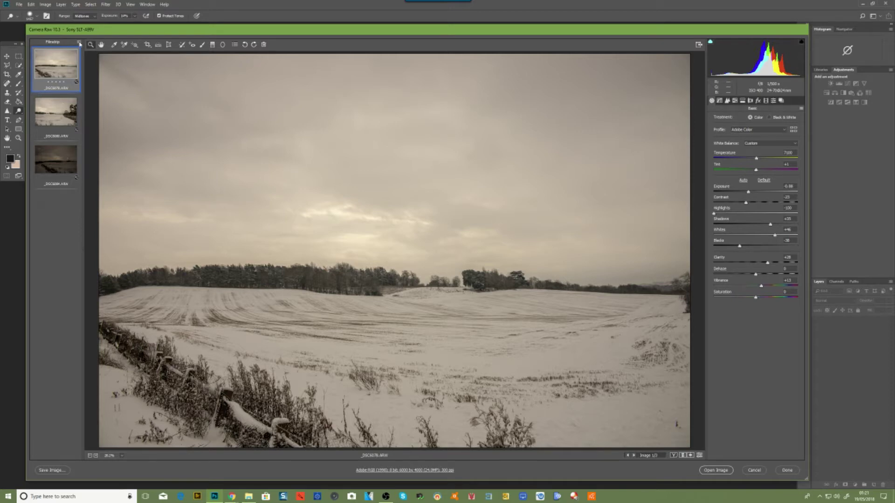
# Select all three photos again and apply Auto tone adjustments to them.
pyautogui.click(79, 42)
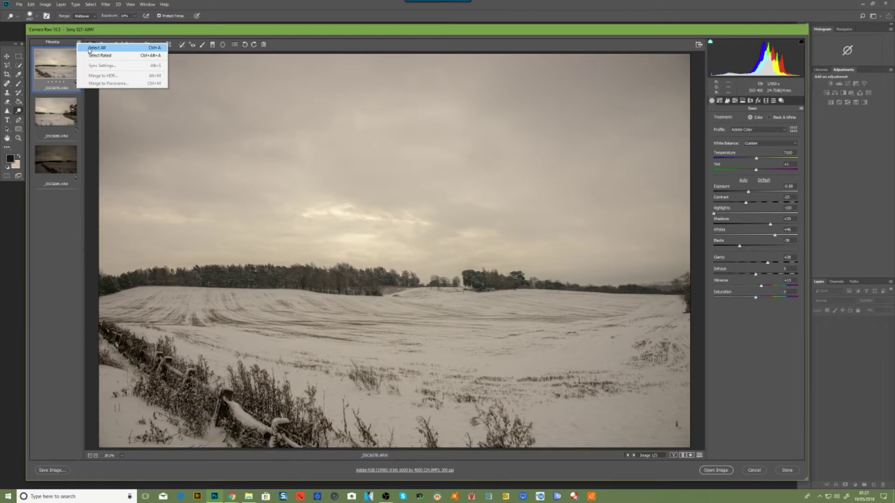
pyautogui.click(89, 49)
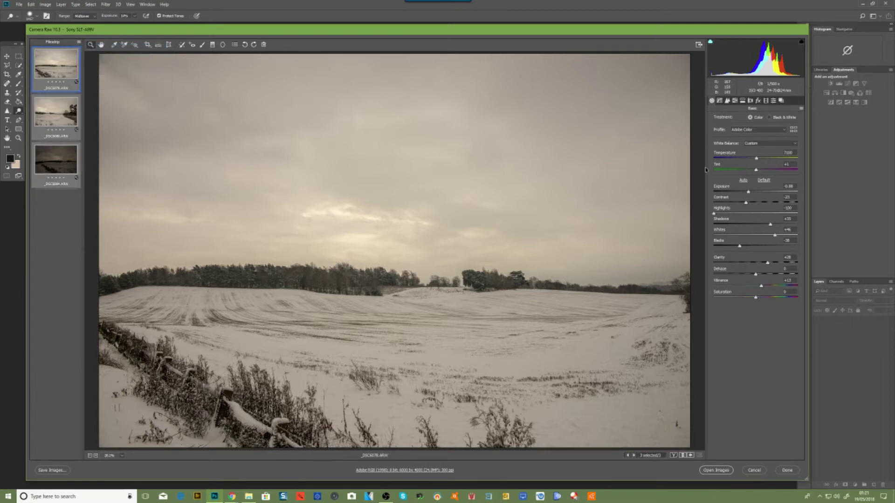
pyautogui.click(743, 180)
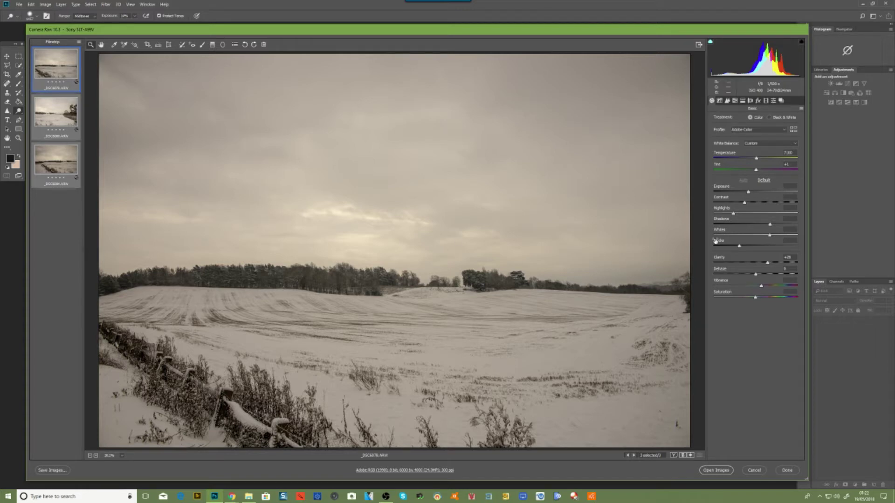
# Set the Luminance noise reduction to 20 for all selected photos.
pyautogui.click(727, 101)
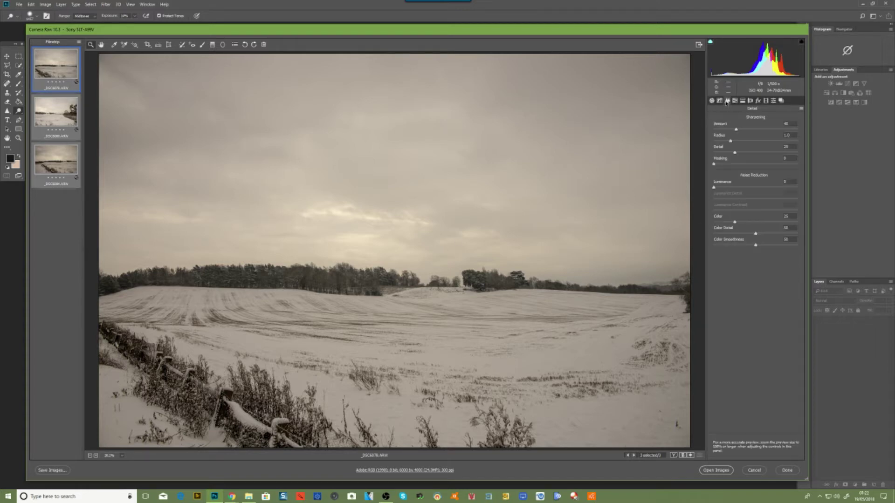
pyautogui.click(725, 187)
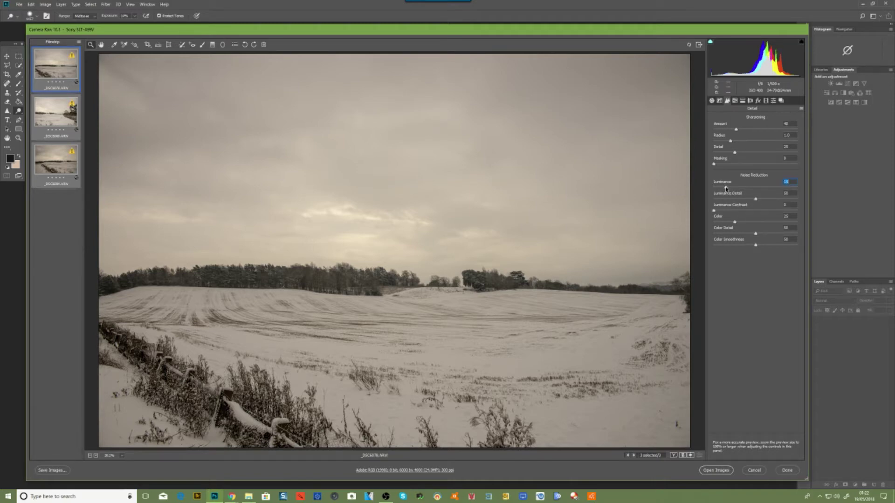
pyautogui.moveTo(726, 189); pyautogui.dragTo(730, 189)
# Start a panorama merge of the three selected photos, continuing without lens profile corrections.
pyautogui.click(78, 42)
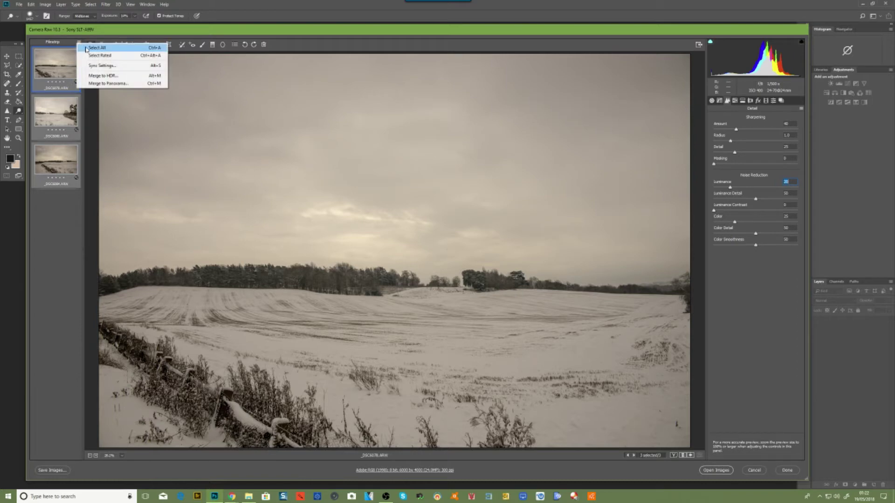
pyautogui.click(273, 13)
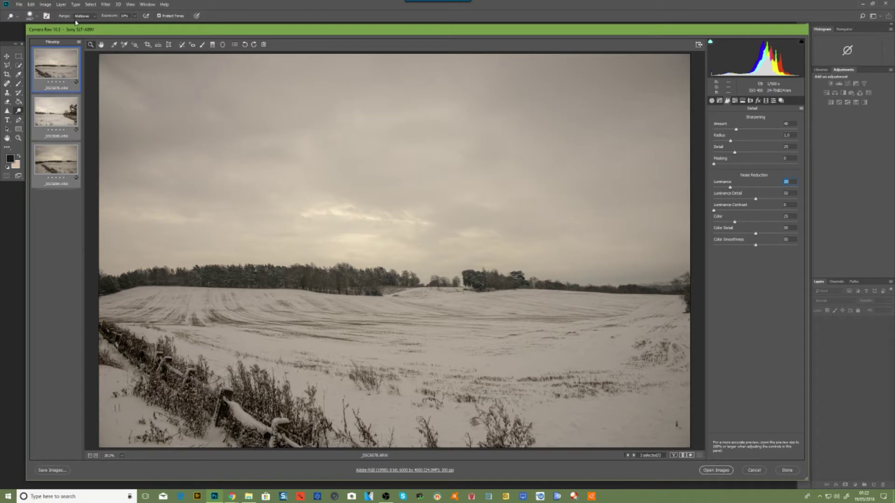
pyautogui.click(79, 41)
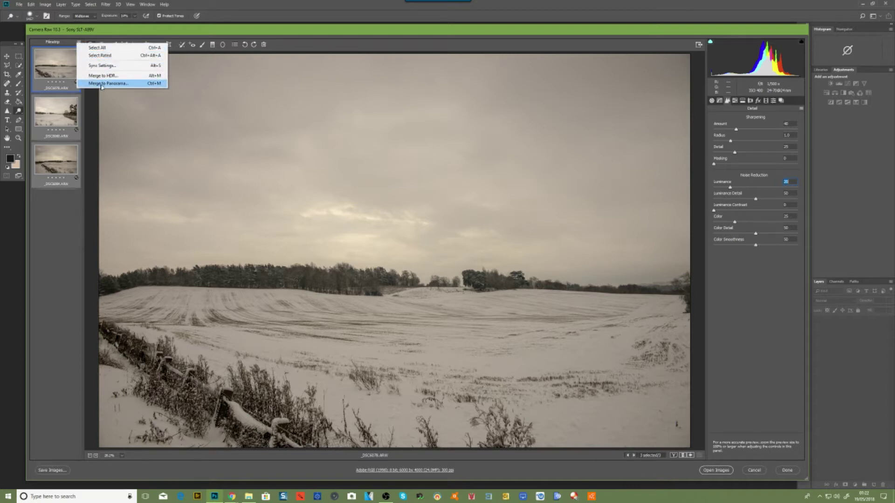
pyautogui.click(101, 84)
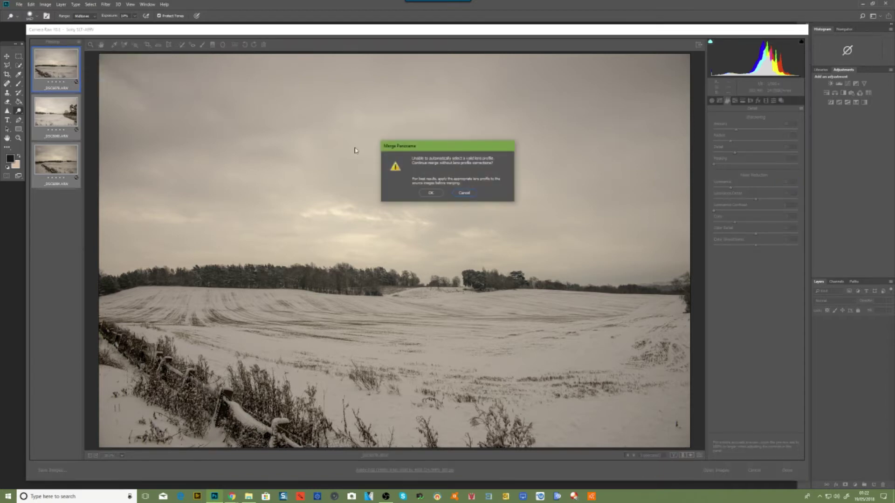
pyautogui.click(429, 193)
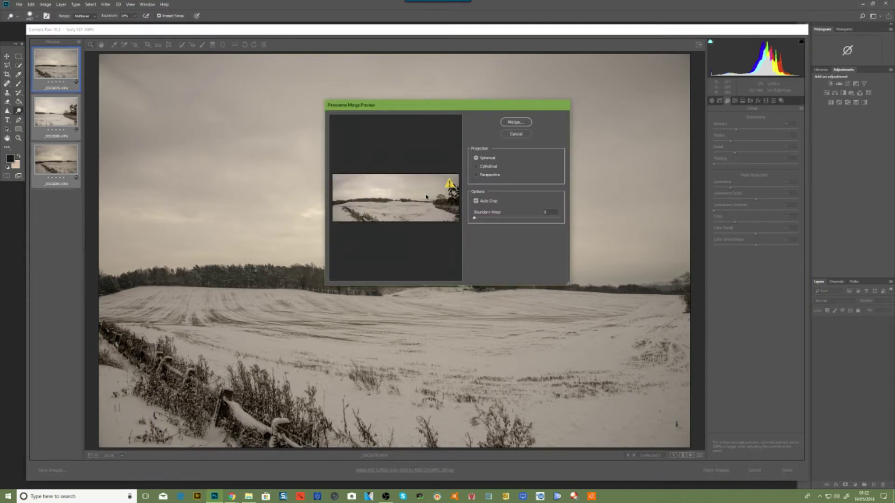
# Preview the panorama with the Cylindrical and Perspective projections, and switch back to Spherical.
pyautogui.click(476, 166)
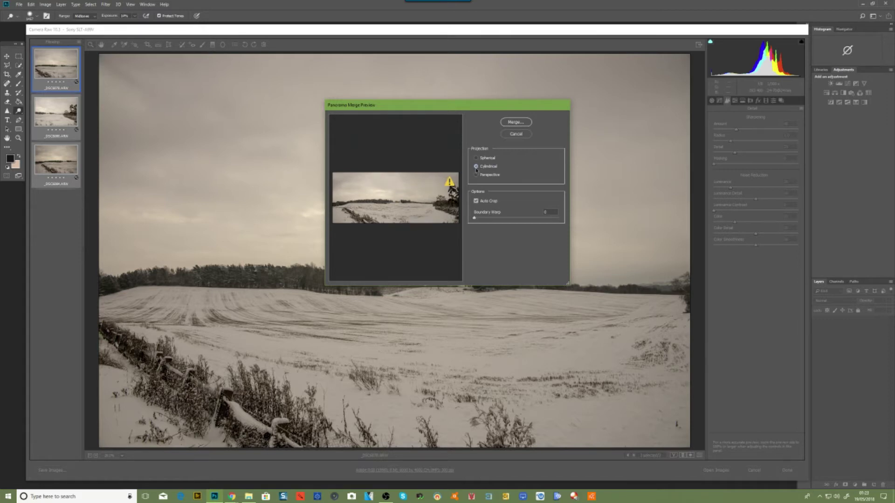
pyautogui.click(477, 175)
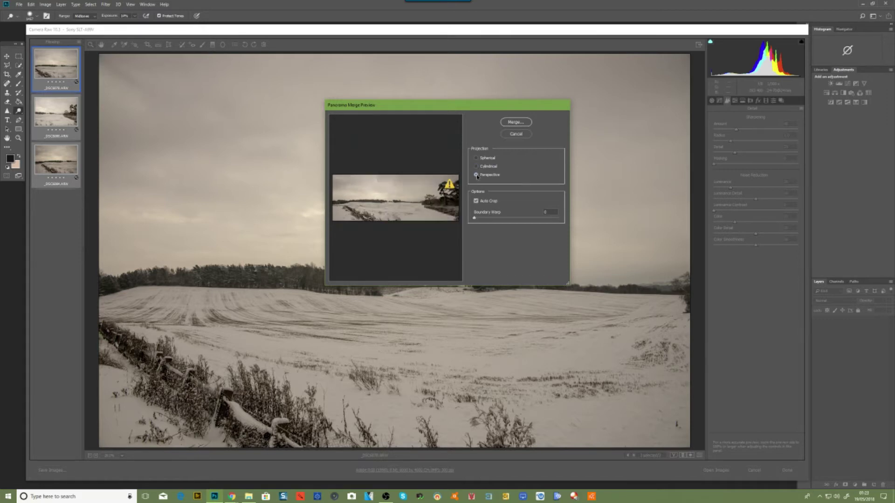
pyautogui.click(476, 157)
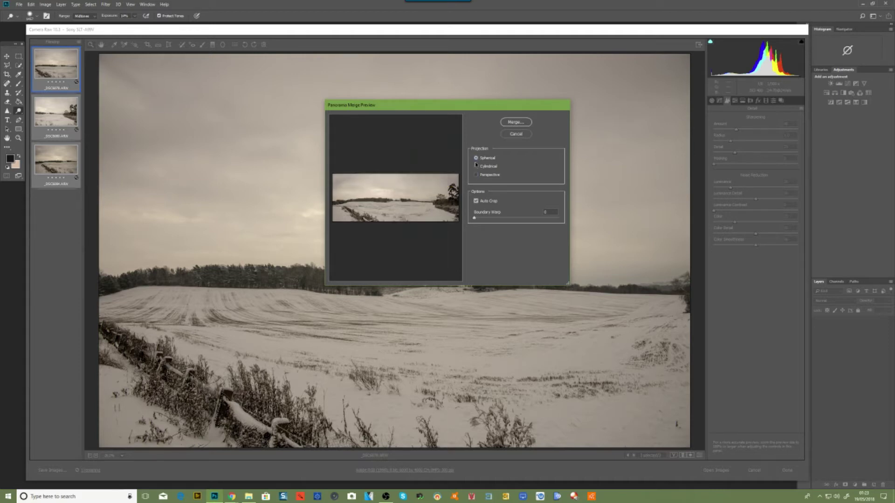
# Merge the panorama without Auto Crop and with Boundary Warp at 100, saving it as a Digital Negative on the Desktop.
pyautogui.click(475, 201)
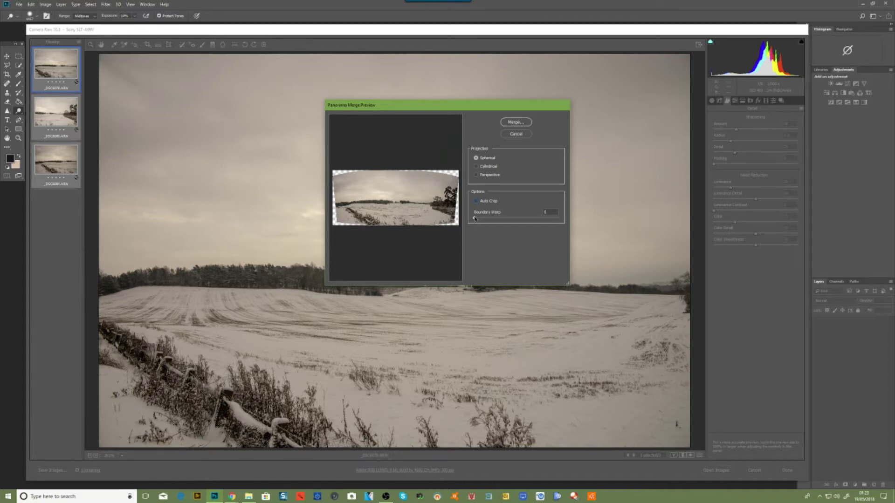
pyautogui.moveTo(474, 219); pyautogui.dragTo(560, 215)
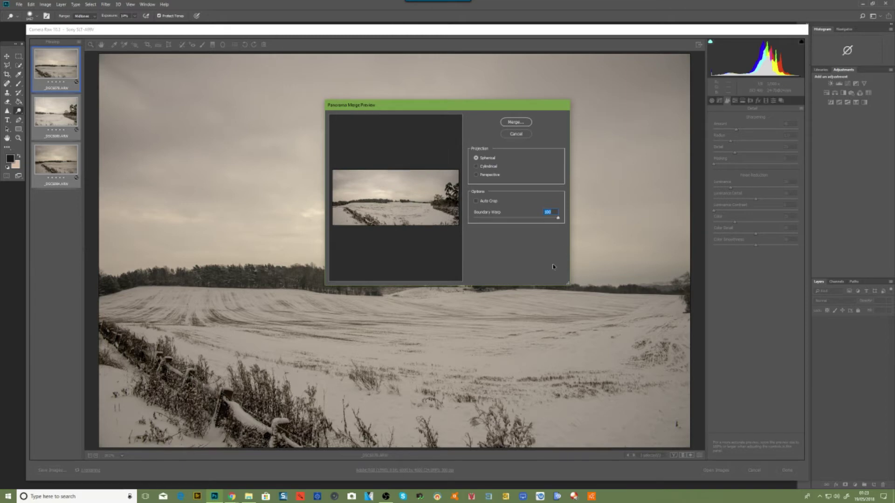
pyautogui.click(515, 122)
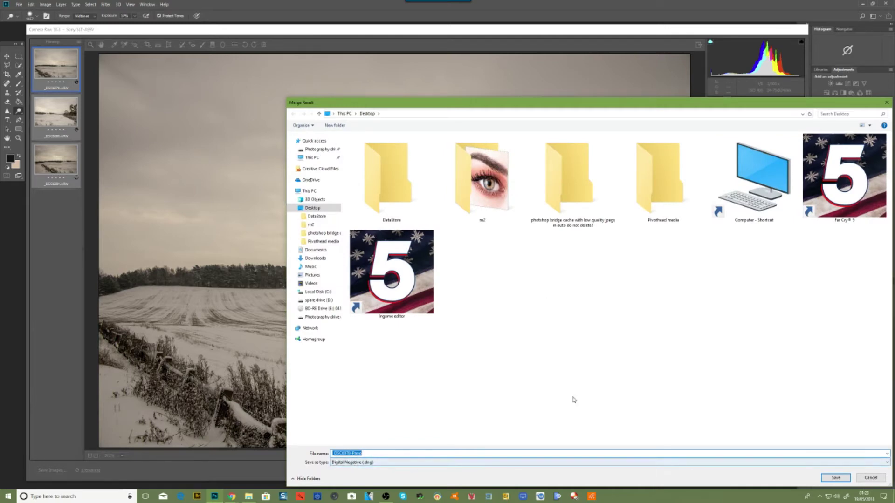
pyautogui.click(836, 478)
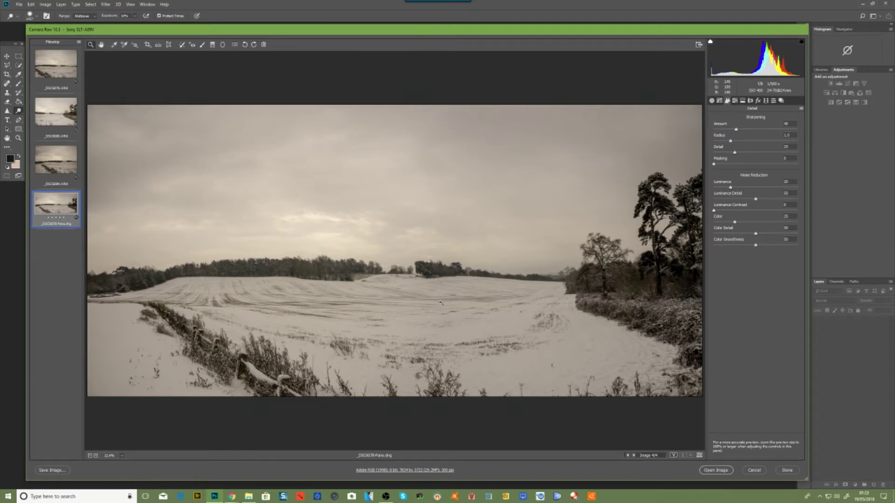
# Set the Whites of the merged panorama to 0 in the basic adjustments.
pyautogui.click(711, 101)
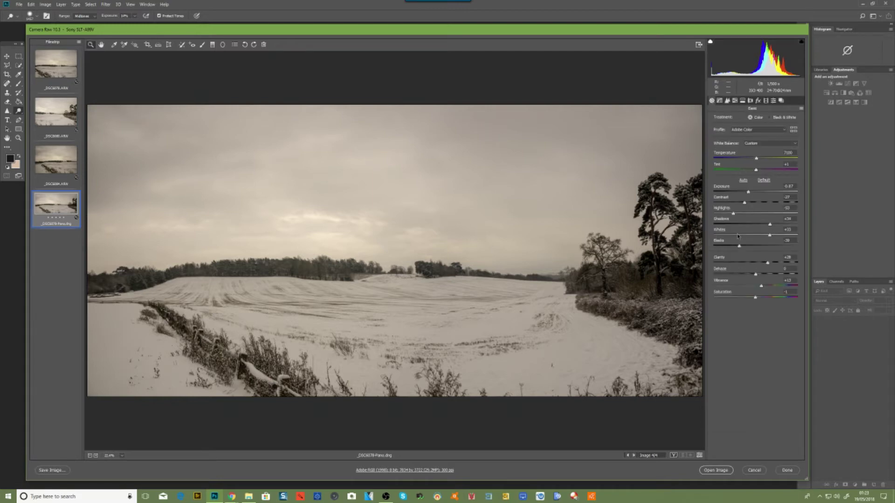
pyautogui.moveTo(737, 236); pyautogui.dragTo(708, 245)
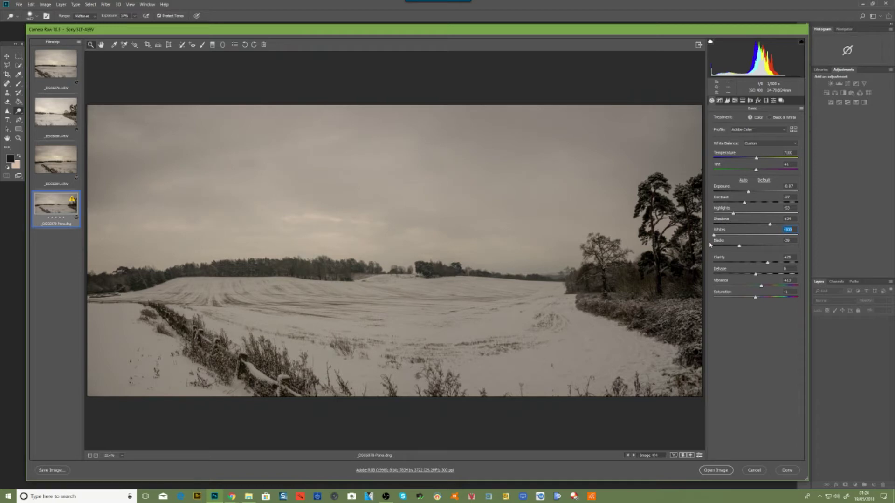
pyautogui.moveTo(710, 244); pyautogui.dragTo(747, 238)
pyautogui.write('0')
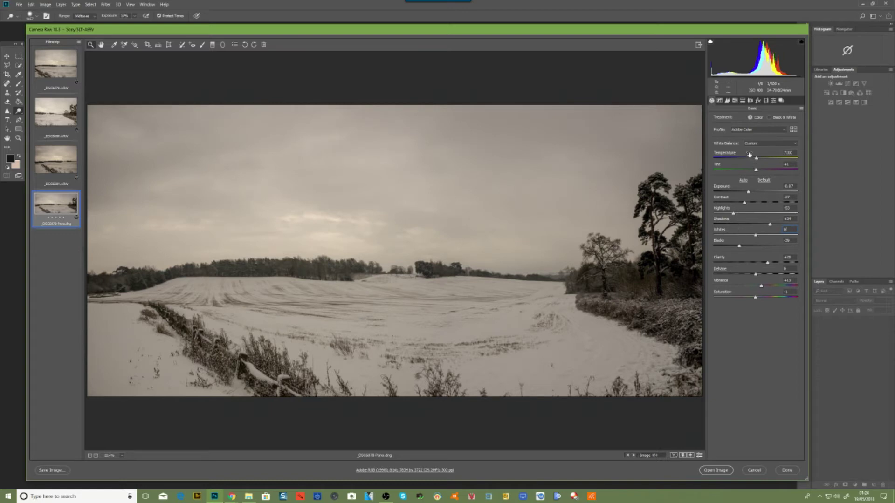
# Preview the Black & White treatment, return to Color, and open the panorama in Photoshop.
pyautogui.click(771, 118)
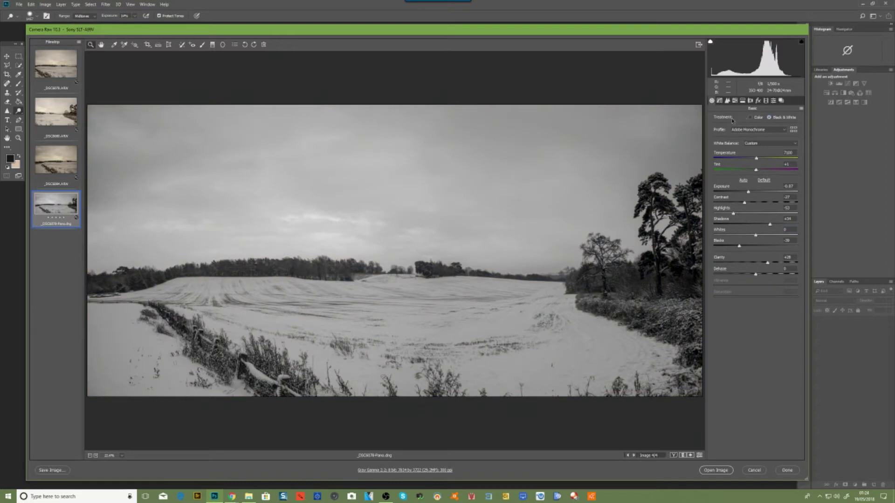
pyautogui.click(750, 118)
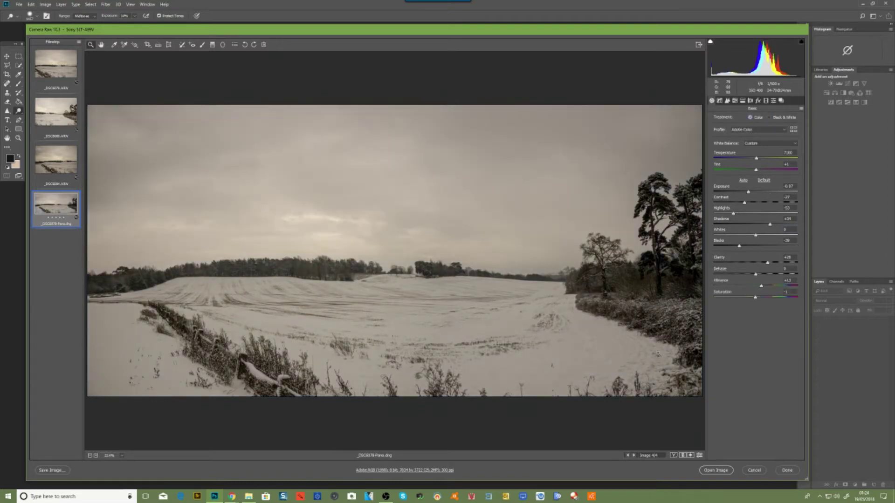
pyautogui.click(718, 471)
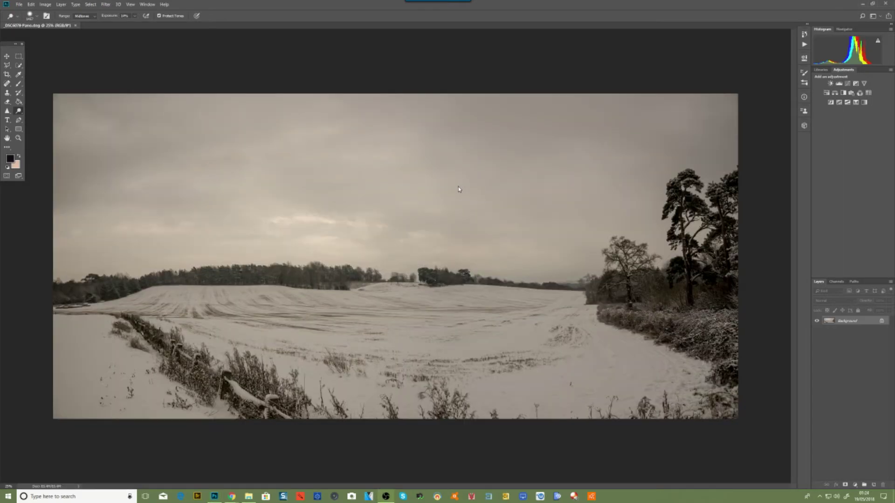
# Try Auto Tone on the opened panorama and undo it.
pyautogui.click(47, 5)
pyautogui.click(55, 33)
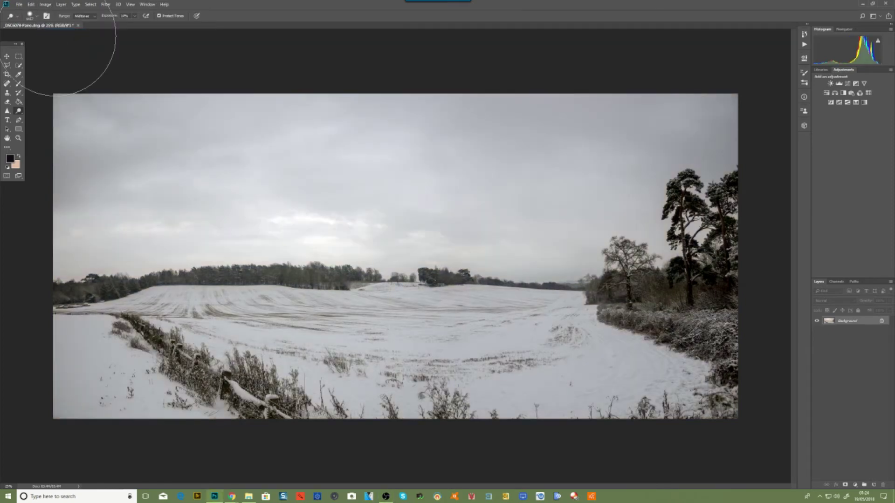
pyautogui.click(34, 6)
pyautogui.click(41, 10)
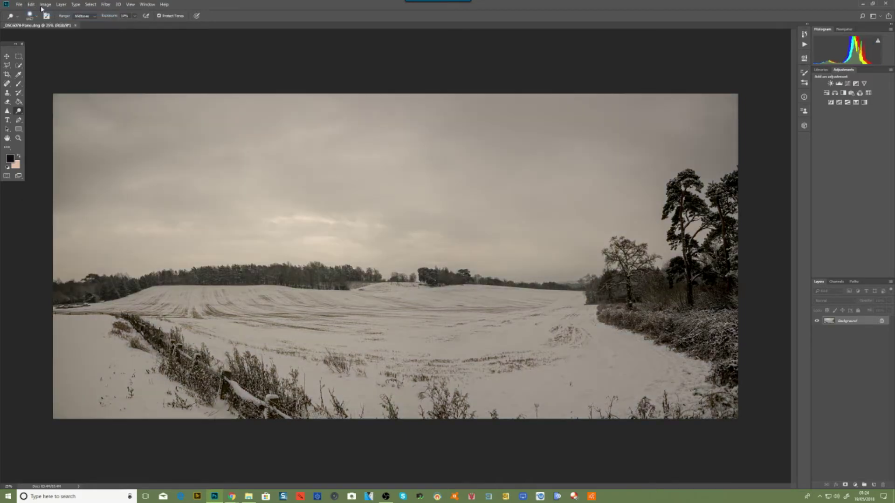
# Apply Auto Color to the panorama.
pyautogui.click(44, 4)
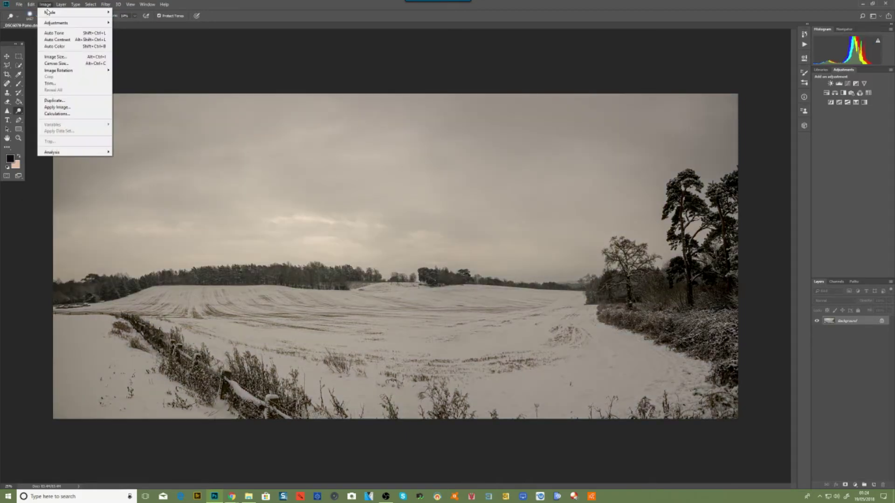
pyautogui.click(49, 47)
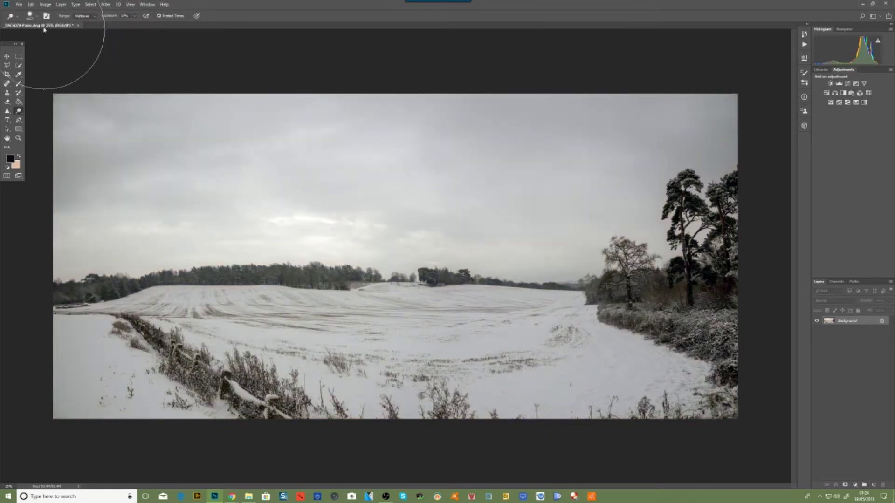
pyautogui.click(31, 5)
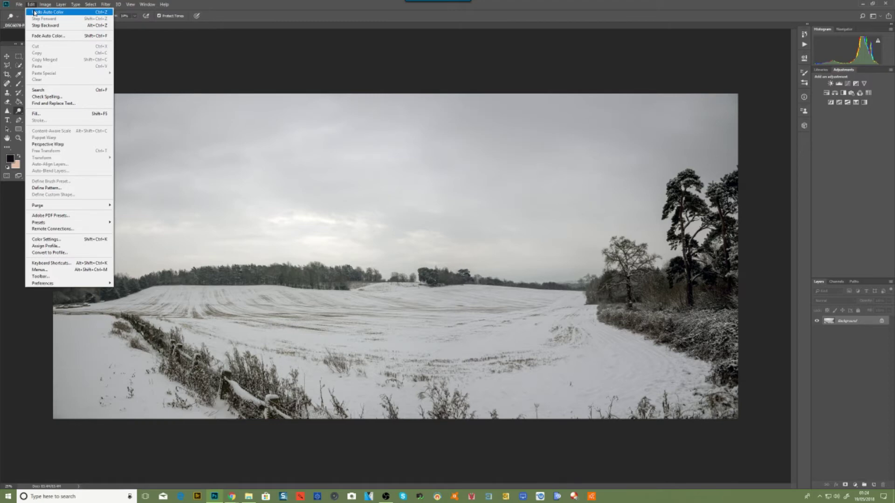
pyautogui.click(155, 60)
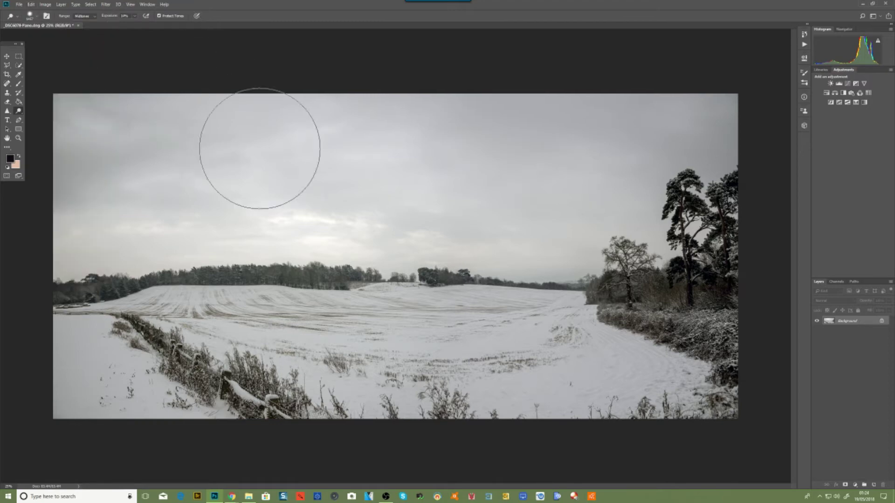
# Apply a Photo Filter using Warming Filter (85) at 25% density with Preserve Luminosity on.
pyautogui.click(45, 4)
pyautogui.moveTo(89, 24)
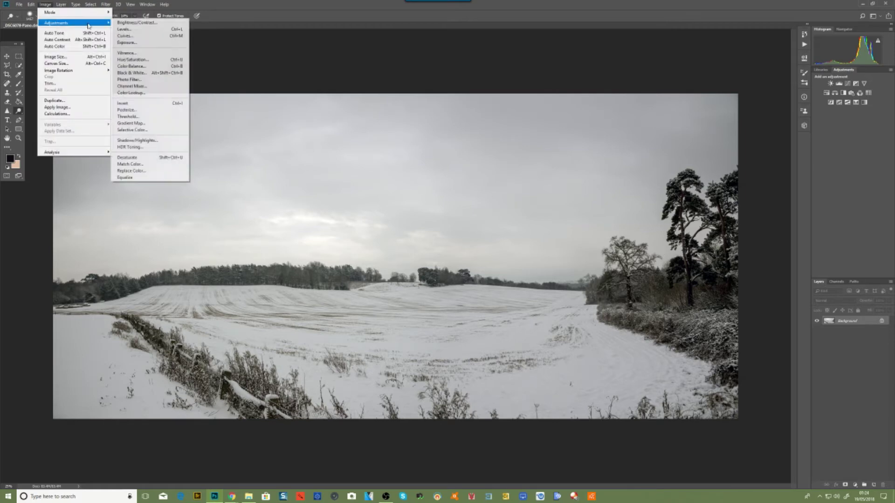
pyautogui.click(135, 82)
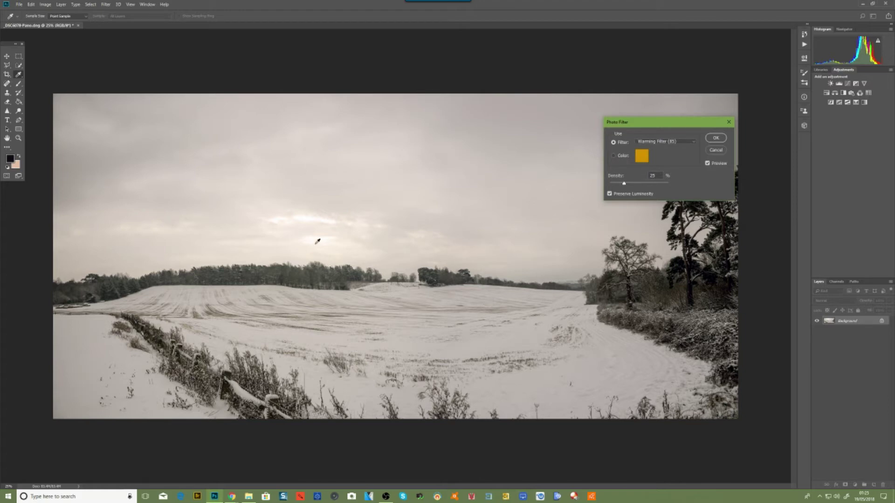
pyautogui.click(711, 138)
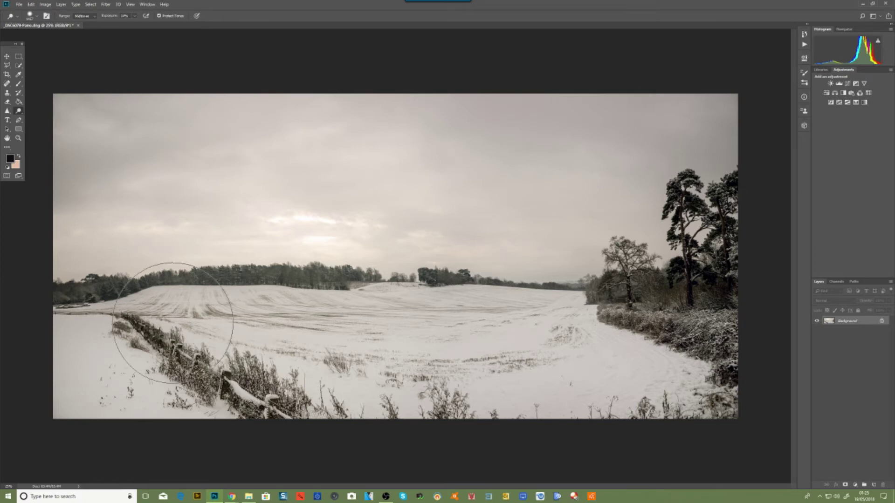
# Remove the small bird in the sky above the distant trees with the Spot Healing Brush.
pyautogui.scroll(8, 173, 320)
pyautogui.scroll(2, 232, 318)
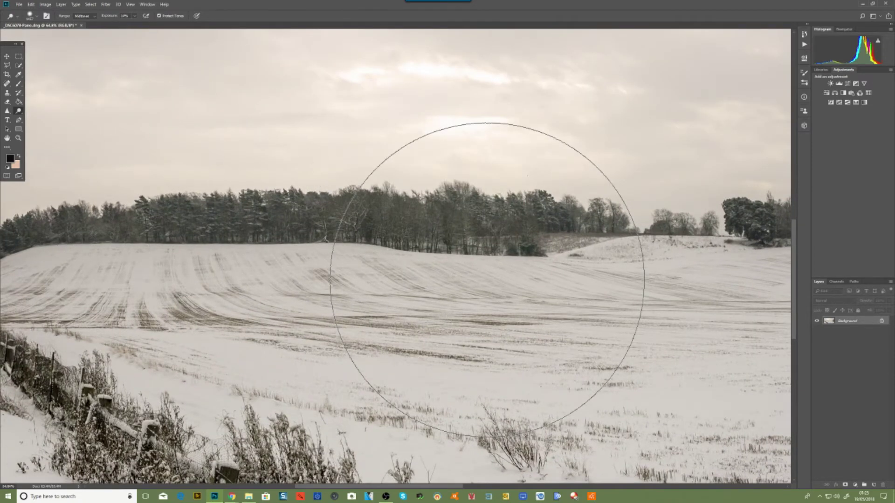
pyautogui.moveTo(487, 280); pyautogui.dragTo(391, 291)
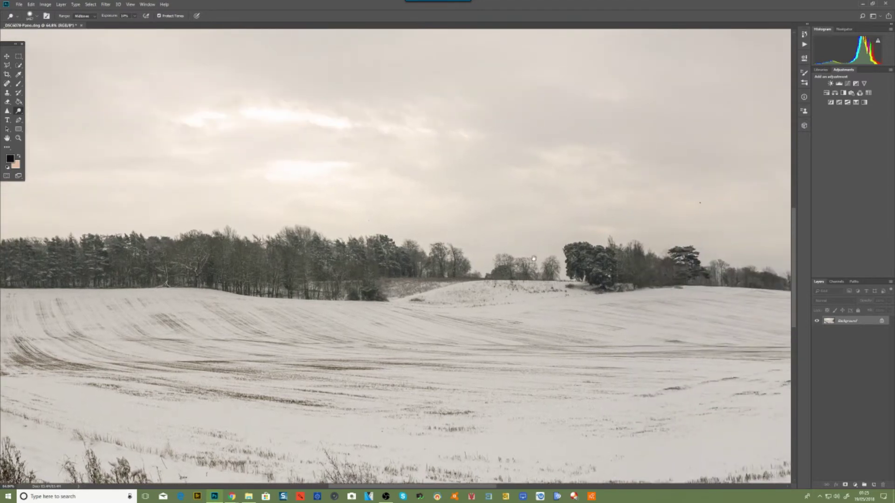
pyautogui.moveTo(534, 259); pyautogui.dragTo(303, 288)
pyautogui.scroll(3, 491, 219)
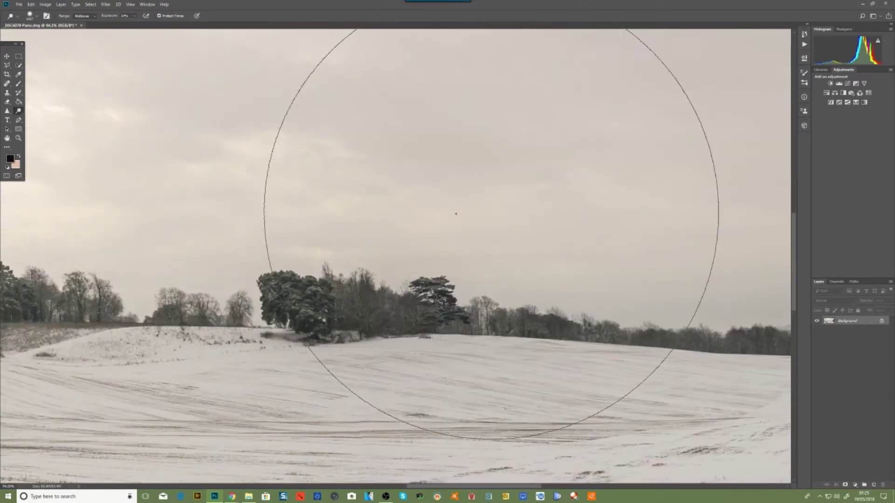
pyautogui.scroll(3, 491, 212)
pyautogui.click(7, 83)
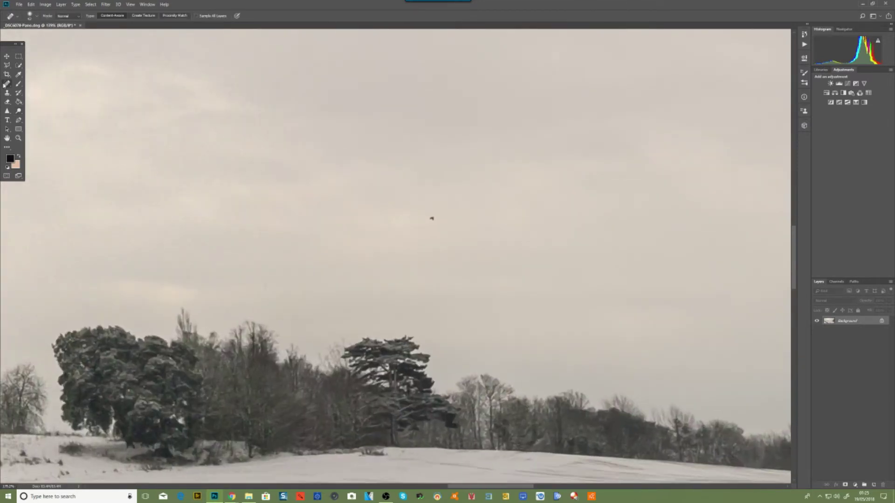
pyautogui.moveTo(442, 217)
pyautogui.mouseDown()
pyautogui.moveTo(415, 219)
pyautogui.moveTo(433, 219)
pyautogui.mouseUp()
# Heal away the stray twigs and dark specks in the snow below the stubble rows on the right half of the field.
pyautogui.scroll(-10, 363, 271)
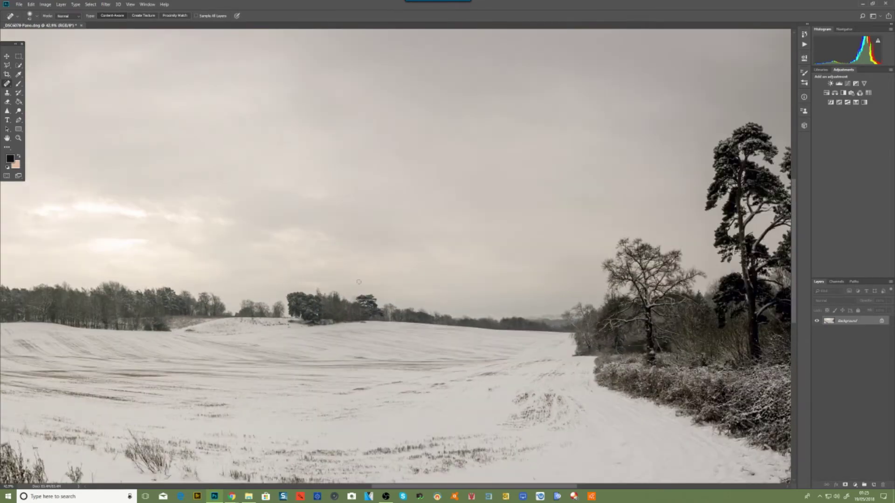
pyautogui.scroll(8, 585, 392)
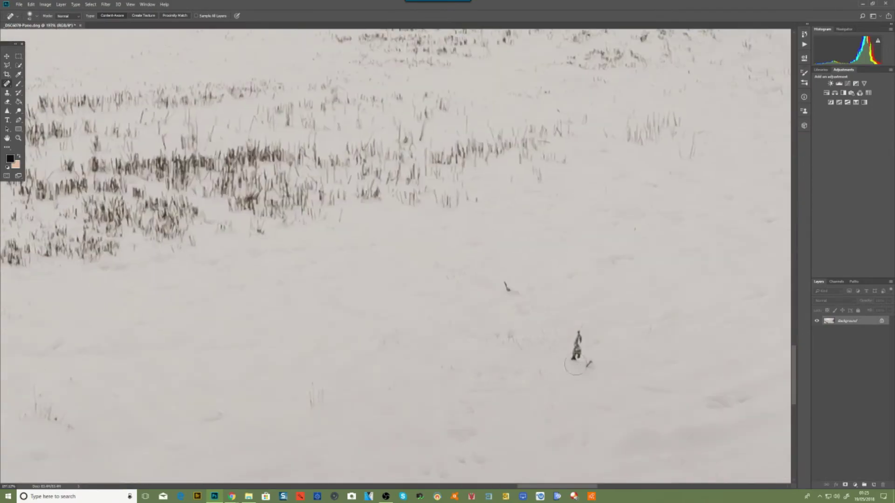
pyautogui.moveTo(577, 365)
pyautogui.mouseDown()
pyautogui.moveTo(585, 328)
pyautogui.moveTo(594, 371)
pyautogui.mouseUp()
pyautogui.moveTo(513, 293); pyautogui.dragTo(504, 280)
pyautogui.click(633, 230)
pyautogui.scroll(-7, 553, 308)
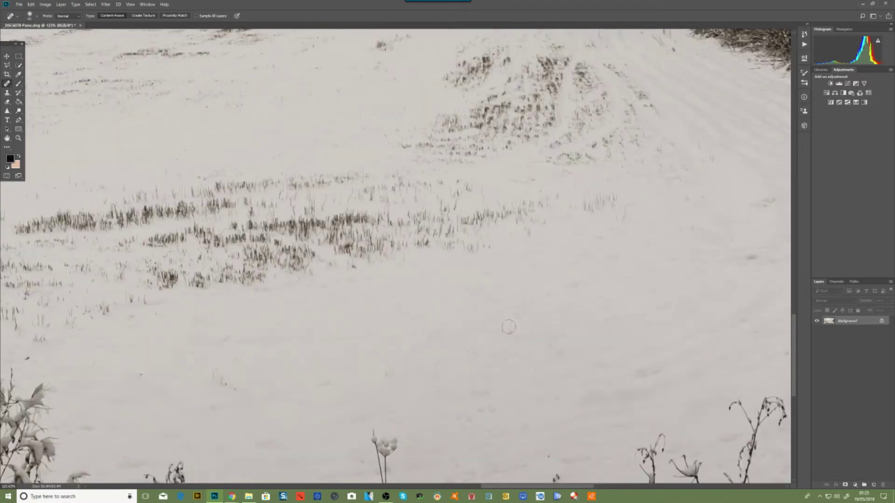
# Heal away the scattered small plants at the far left of the snow beside the fence.
pyautogui.scroll(-2, 459, 327)
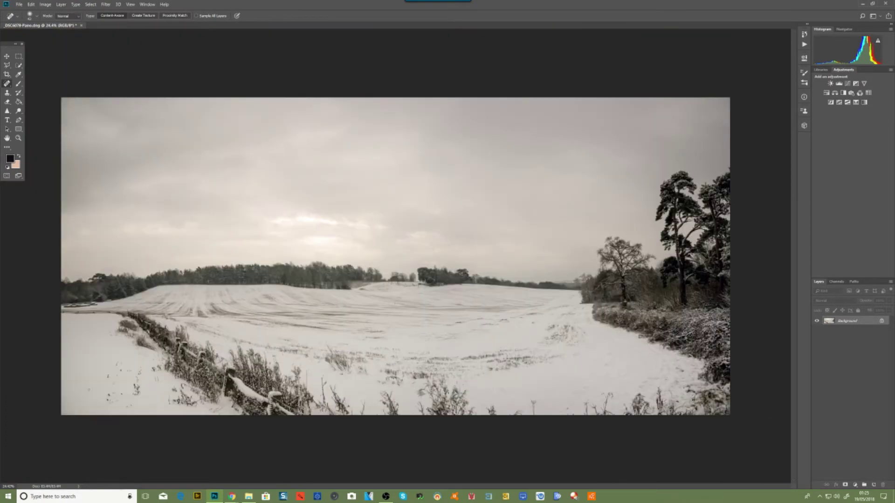
pyautogui.scroll(5, 111, 383)
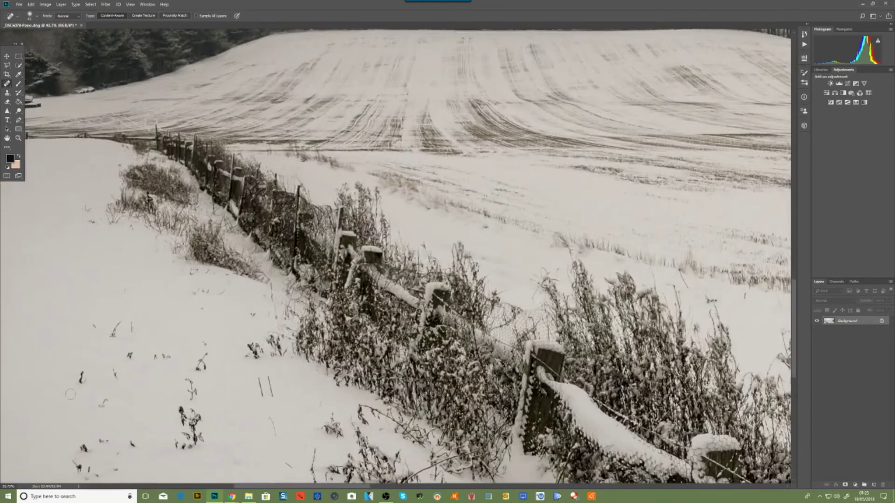
pyautogui.moveTo(82, 371)
pyautogui.mouseDown()
pyautogui.moveTo(81, 386)
pyautogui.moveTo(106, 396)
pyautogui.moveTo(98, 409)
pyautogui.mouseUp()
pyautogui.moveTo(85, 443)
pyautogui.mouseDown()
pyautogui.moveTo(92, 454)
pyautogui.moveTo(78, 462)
pyautogui.moveTo(83, 470)
pyautogui.mouseUp()
pyautogui.moveTo(85, 474)
pyautogui.mouseDown()
pyautogui.moveTo(77, 459)
pyautogui.moveTo(83, 443)
pyautogui.mouseUp()
pyautogui.moveTo(95, 440)
pyautogui.mouseDown()
pyautogui.moveTo(131, 439)
pyautogui.moveTo(138, 448)
pyautogui.mouseUp()
pyautogui.click(115, 470)
pyautogui.click(98, 476)
pyautogui.click(85, 478)
pyautogui.click(91, 466)
pyautogui.moveTo(121, 320)
pyautogui.mouseDown()
pyautogui.moveTo(108, 336)
pyautogui.moveTo(112, 328)
pyautogui.mouseUp()
pyautogui.click(92, 328)
pyautogui.click(95, 325)
pyautogui.click(117, 323)
pyautogui.moveTo(130, 323); pyautogui.dragTo(132, 361)
pyautogui.click(115, 372)
pyautogui.click(115, 335)
pyautogui.click(115, 375)
# Heal away the two upright stems, the small sprigs and the larger weed in the snow left of the fence.
pyautogui.scroll(-3, 145, 369)
pyautogui.scroll(-2, 145, 370)
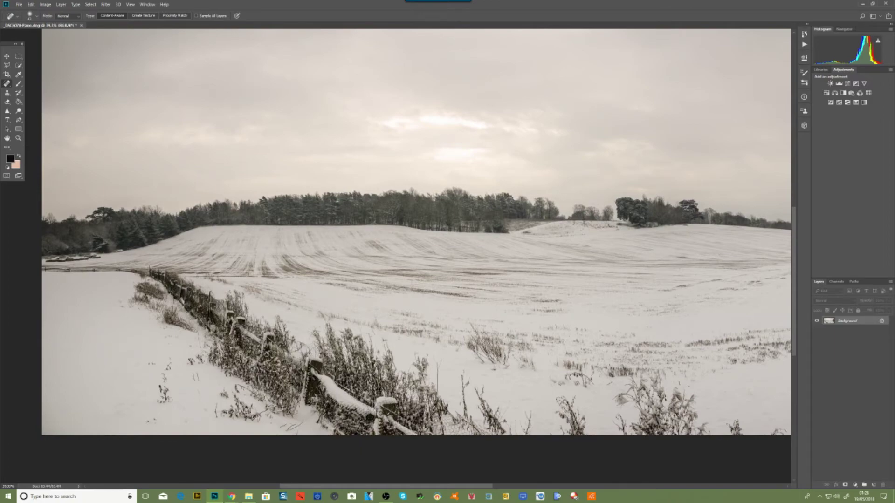
pyautogui.scroll(4, 200, 355)
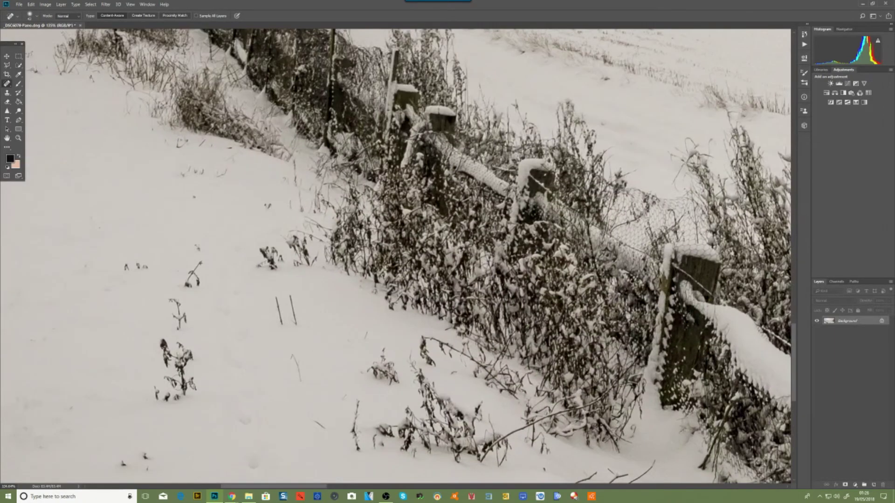
pyautogui.moveTo(275, 298)
pyautogui.mouseDown()
pyautogui.moveTo(282, 325)
pyautogui.moveTo(295, 315)
pyautogui.moveTo(296, 325)
pyautogui.moveTo(280, 319)
pyautogui.moveTo(284, 299)
pyautogui.mouseUp()
pyautogui.moveTo(209, 263)
pyautogui.mouseDown()
pyautogui.moveTo(189, 287)
pyautogui.moveTo(189, 277)
pyautogui.mouseUp()
pyautogui.moveTo(193, 271)
pyautogui.mouseDown()
pyautogui.moveTo(199, 264)
pyautogui.moveTo(111, 266)
pyautogui.mouseUp()
pyautogui.moveTo(174, 295)
pyautogui.mouseDown()
pyautogui.moveTo(176, 326)
pyautogui.moveTo(184, 308)
pyautogui.moveTo(188, 331)
pyautogui.mouseUp()
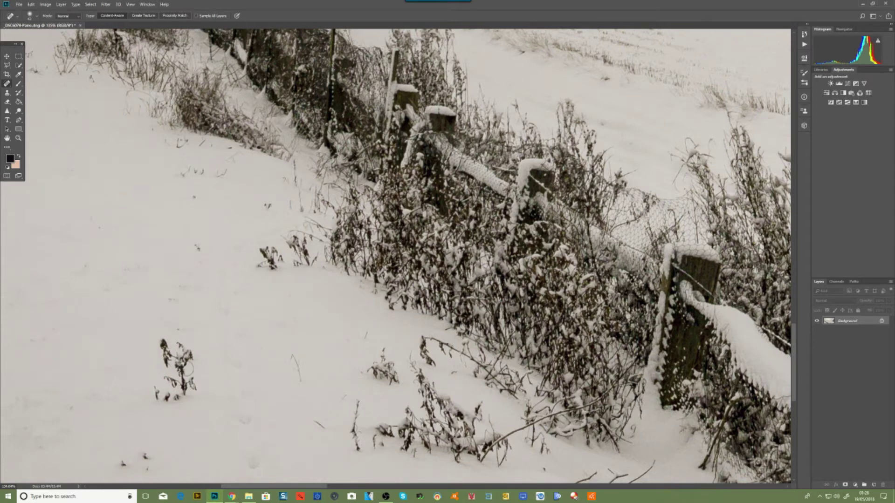
pyautogui.moveTo(192, 362)
pyautogui.mouseDown()
pyautogui.moveTo(163, 347)
pyautogui.moveTo(187, 369)
pyautogui.moveTo(191, 389)
pyautogui.moveTo(177, 376)
pyautogui.moveTo(174, 395)
pyautogui.moveTo(157, 390)
pyautogui.moveTo(164, 399)
pyautogui.mouseUp()
pyautogui.moveTo(162, 332)
pyautogui.mouseDown()
pyautogui.moveTo(162, 357)
pyautogui.moveTo(176, 341)
pyautogui.moveTo(188, 364)
pyautogui.moveTo(160, 371)
pyautogui.moveTo(170, 383)
pyautogui.moveTo(159, 370)
pyautogui.moveTo(166, 403)
pyautogui.moveTo(204, 390)
pyautogui.moveTo(164, 360)
pyautogui.moveTo(169, 300)
pyautogui.mouseUp()
pyautogui.moveTo(155, 445); pyautogui.dragTo(121, 465)
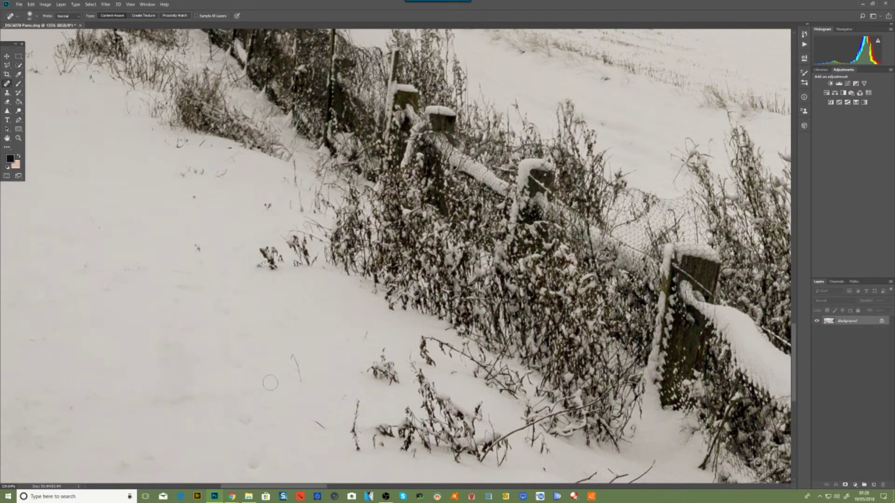
# Select the entire panorama with the Rectangular Marquee tool.
pyautogui.scroll(-6, 237, 364)
pyautogui.scroll(-2, 237, 364)
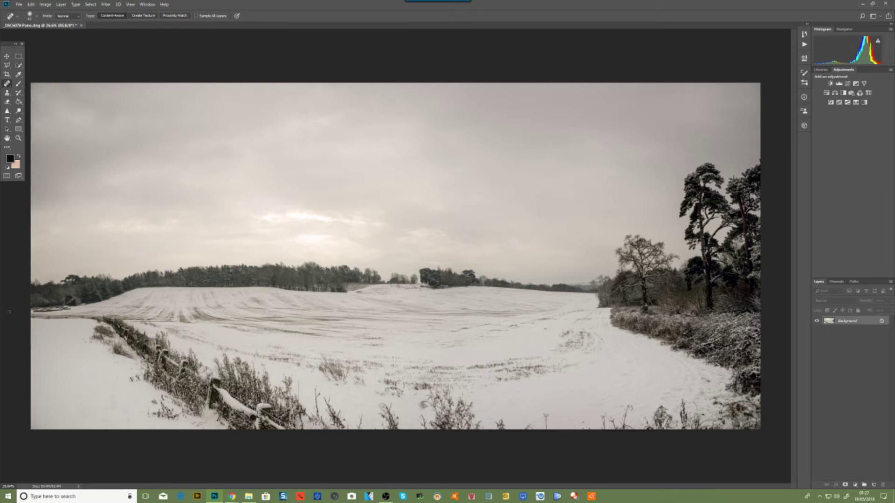
pyautogui.click(19, 56)
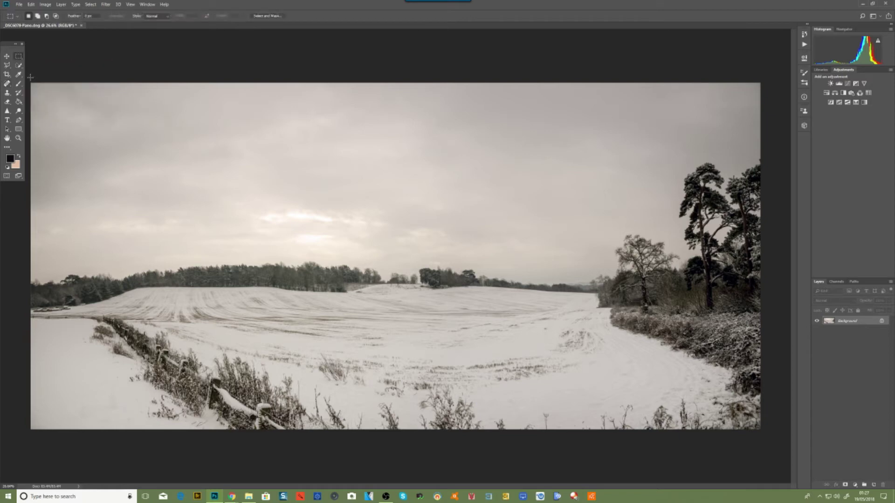
pyautogui.moveTo(29, 77); pyautogui.dragTo(777, 462)
# Start a free-transform Warp on the selected panorama and pull its lower-left side far outward beyond the canvas.
pyautogui.rightClick(434, 236)
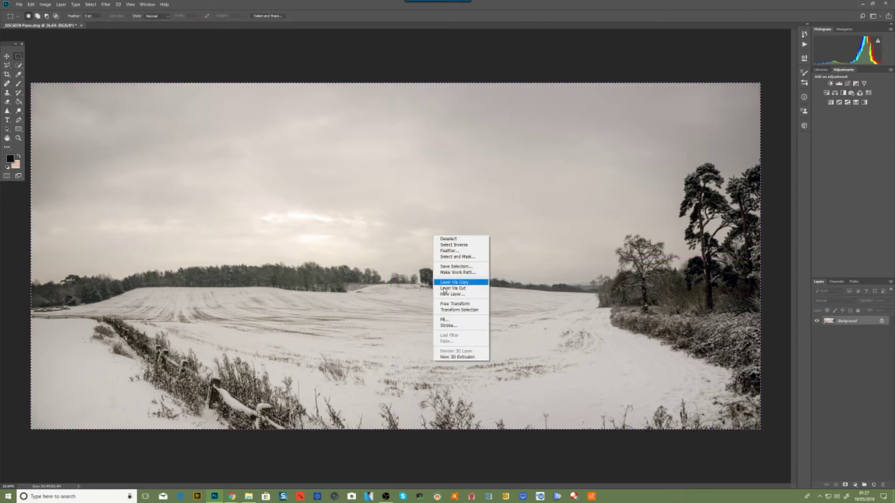
pyautogui.click(446, 304)
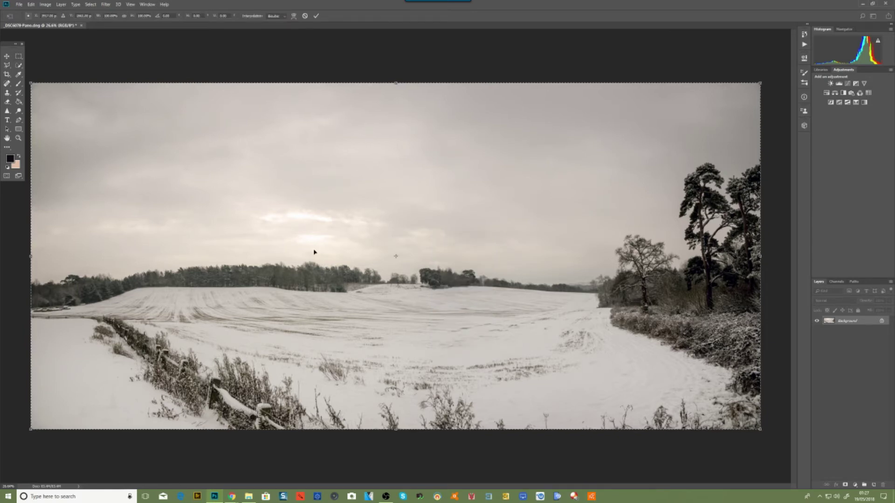
pyautogui.hotkey('ctrl', '-')
pyautogui.rightClick(306, 268)
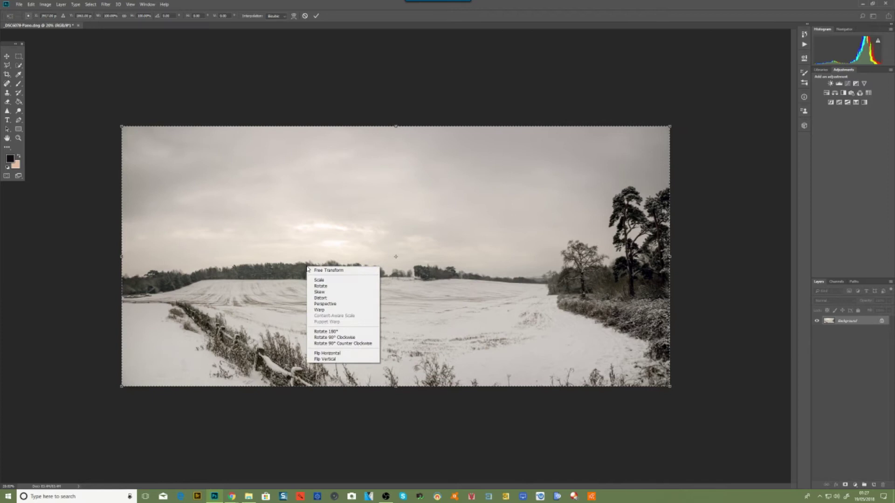
pyautogui.click(326, 310)
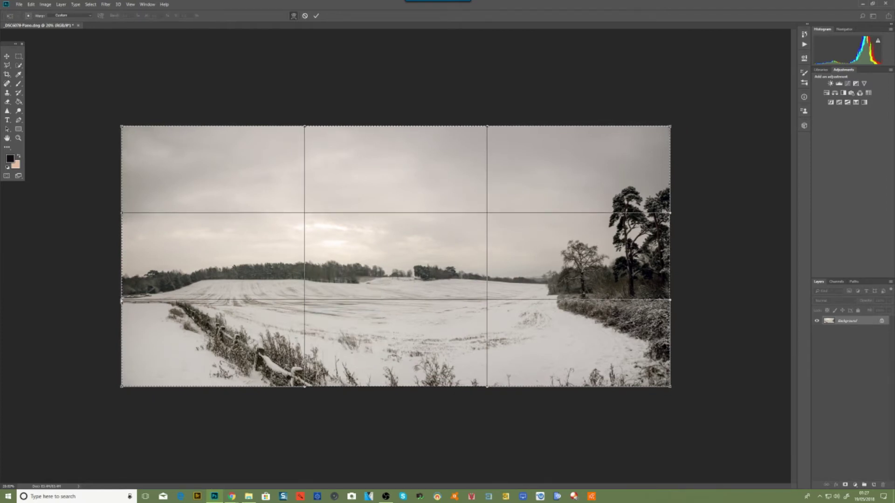
pyautogui.moveTo(122, 301); pyautogui.dragTo(0, 313)
pyautogui.scroll(-3, 9, 312)
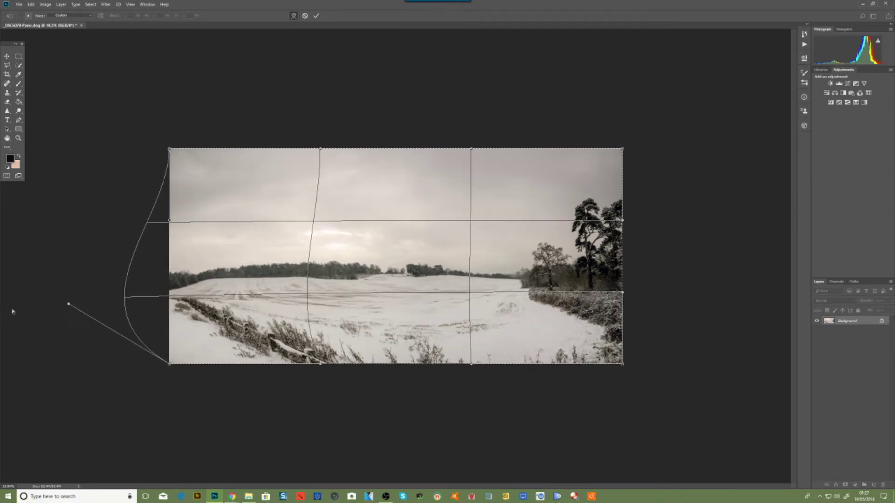
pyautogui.moveTo(97, 301); pyautogui.dragTo(64, 301)
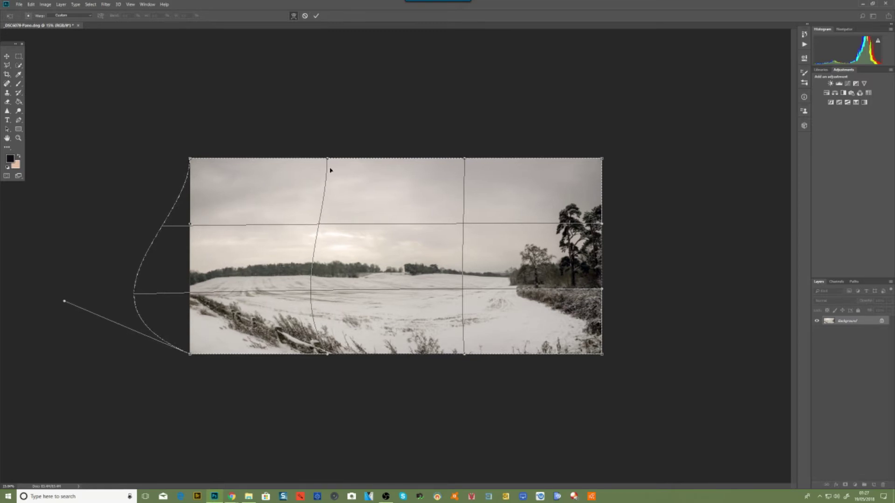
# Warp the sky edge and upper-right corner upward past the canvas, raising the left horizon and slightly lowering the right horizon.
pyautogui.moveTo(328, 159); pyautogui.dragTo(329, 88)
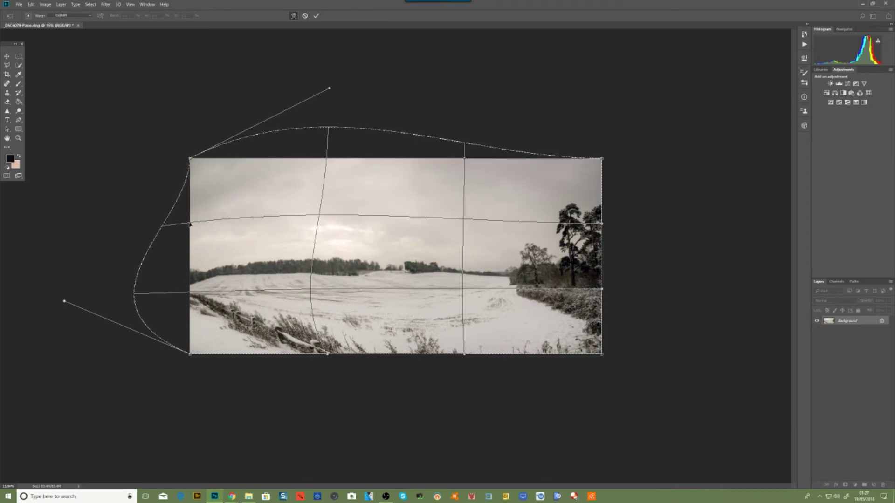
pyautogui.moveTo(189, 224); pyautogui.dragTo(187, 194)
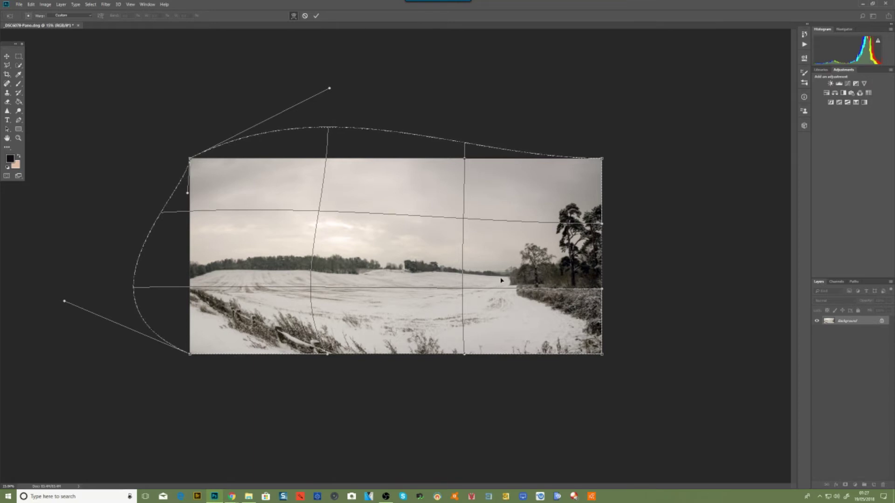
pyautogui.moveTo(519, 283); pyautogui.dragTo(519, 288)
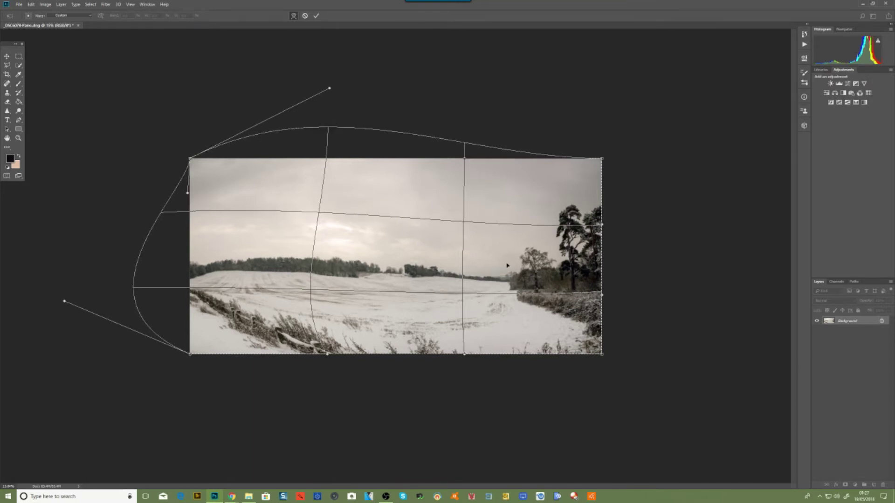
pyautogui.moveTo(602, 159); pyautogui.dragTo(603, 102)
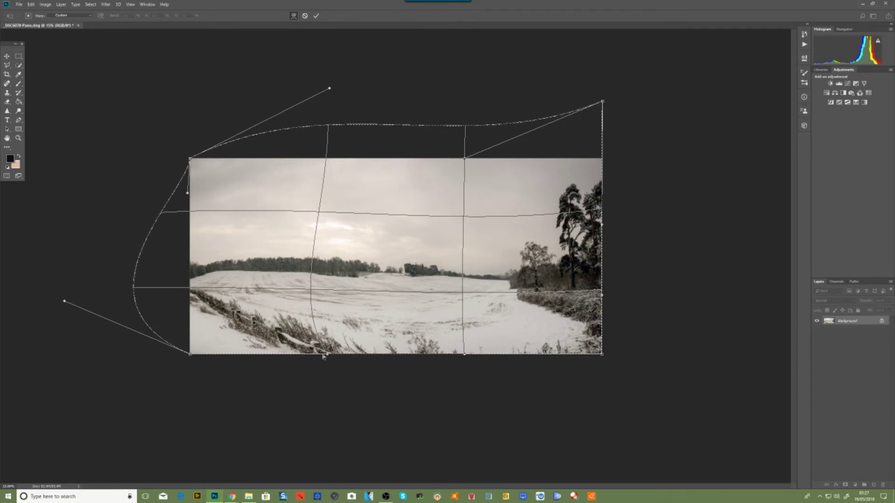
# Shift the warp's lower-left handle slightly outward, apply the warp and deselect the image.
pyautogui.moveTo(326, 355); pyautogui.dragTo(307, 358)
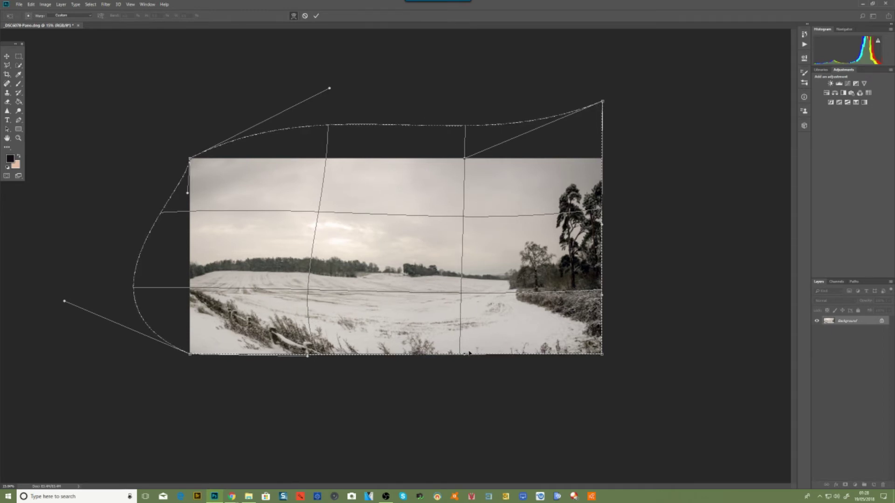
pyautogui.scroll(2, 416, 256)
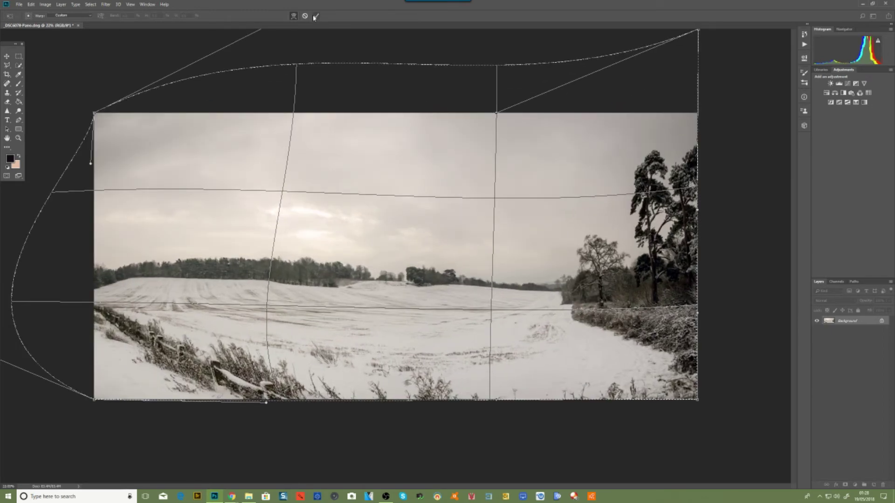
pyautogui.rightClick(394, 224)
pyautogui.click(403, 226)
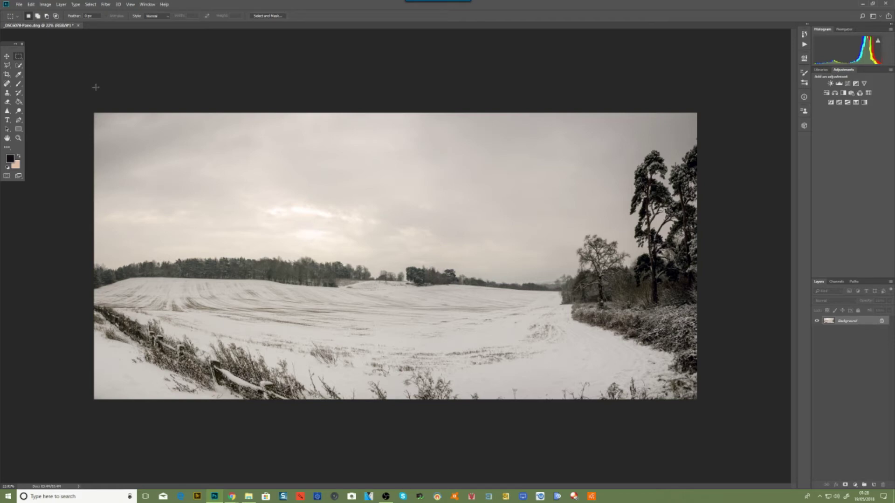
# Open the Liquify filter and push the left snowy hill and its tree line upward with a large Forward Warp brush.
pyautogui.click(106, 4)
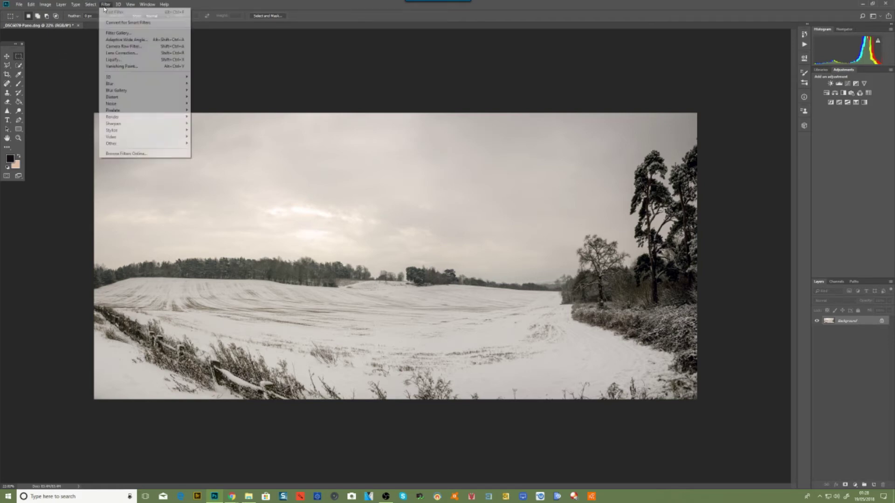
pyautogui.click(116, 60)
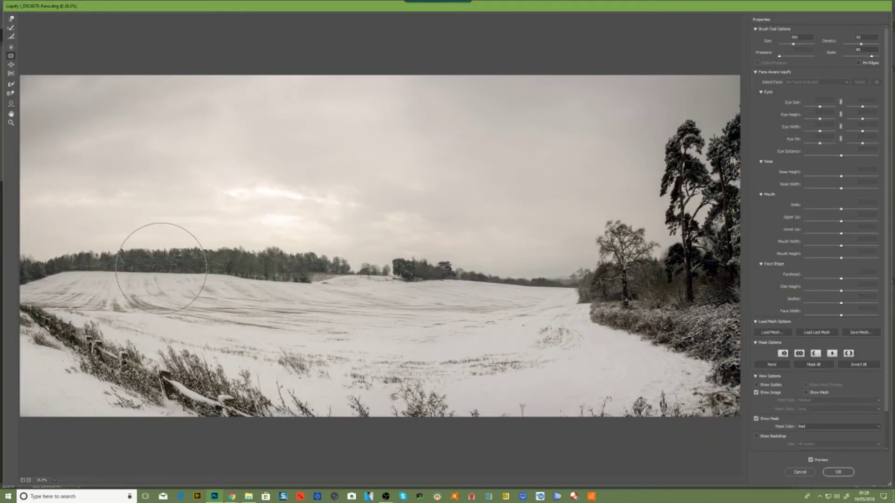
pyautogui.click(15, 20)
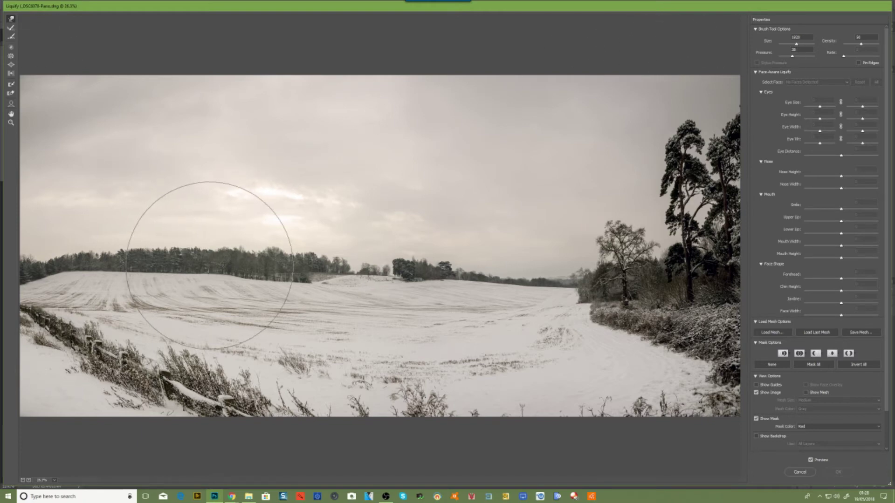
pyautogui.moveTo(175, 267)
pyautogui.mouseDown()
pyautogui.moveTo(175, 255)
pyautogui.moveTo(160, 262)
pyautogui.moveTo(150, 254)
pyautogui.moveTo(111, 266)
pyautogui.moveTo(105, 238)
pyautogui.moveTo(108, 248)
pyautogui.mouseUp()
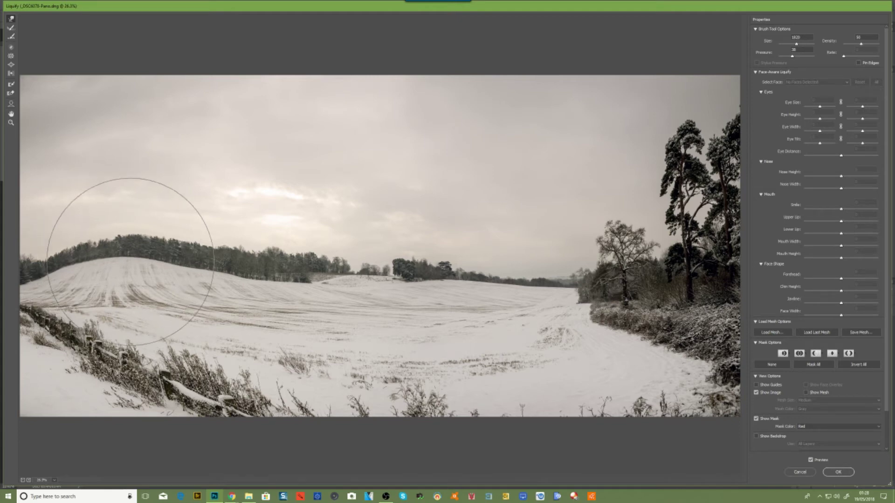
# Deepen the dip beside the left hill and raise the central knoll with the Forward Warp brush.
pyautogui.moveTo(247, 285)
pyautogui.mouseDown()
pyautogui.moveTo(261, 275)
pyautogui.moveTo(280, 281)
pyautogui.mouseUp()
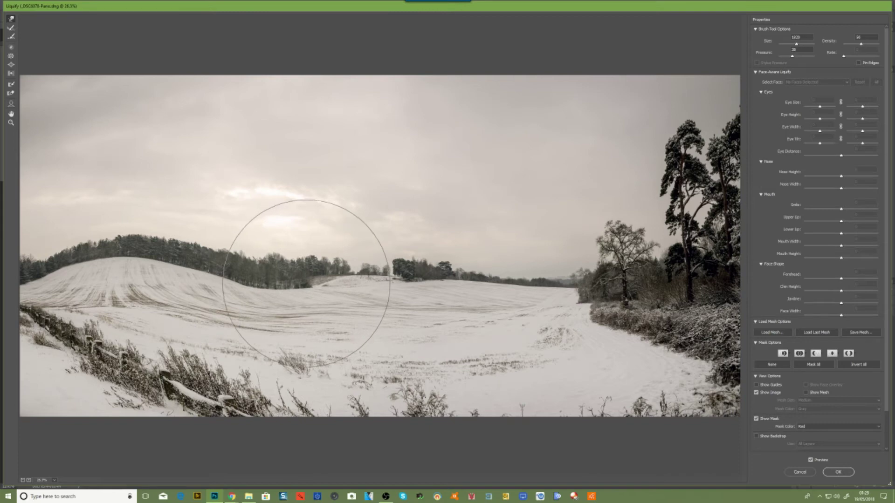
pyautogui.moveTo(362, 282); pyautogui.dragTo(376, 272)
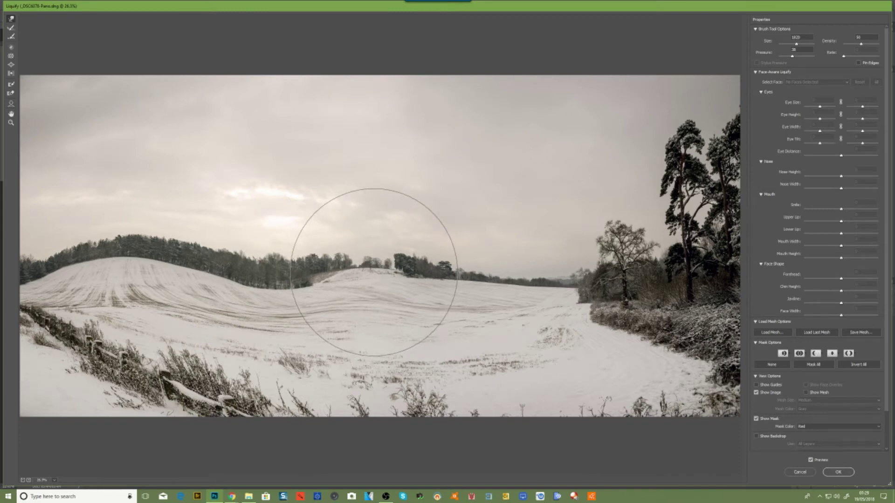
pyautogui.moveTo(368, 312)
pyautogui.mouseDown()
pyautogui.moveTo(359, 323)
pyautogui.moveTo(366, 335)
pyautogui.mouseUp()
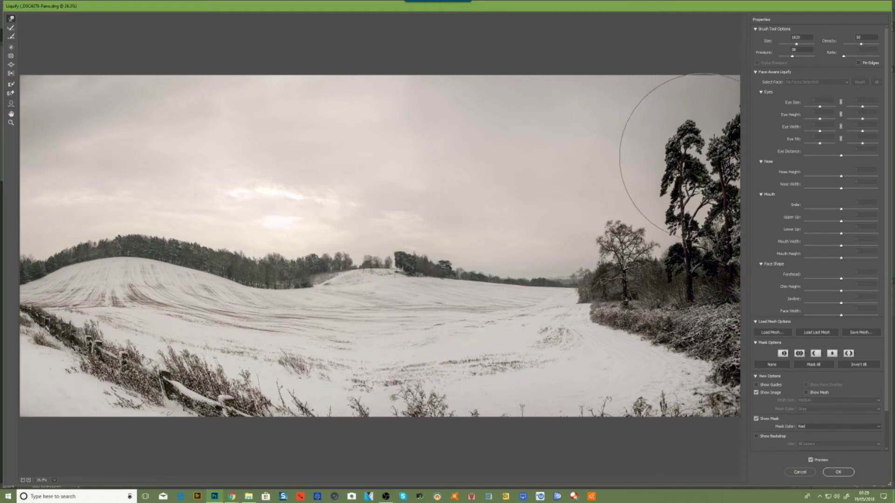
# Push the far right slope down, and lift the bare tree and the hill's left edge upward.
pyautogui.moveTo(541, 282)
pyautogui.mouseDown()
pyautogui.moveTo(544, 298)
pyautogui.moveTo(569, 297)
pyautogui.mouseUp()
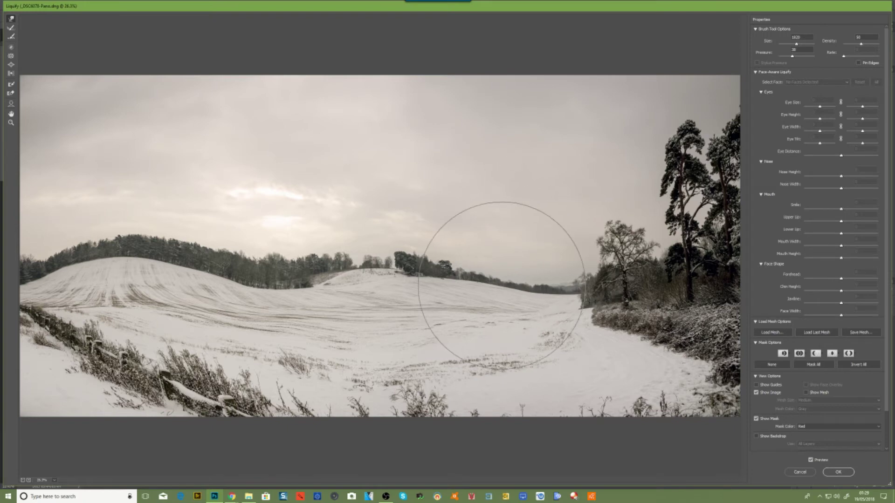
pyautogui.moveTo(621, 233)
pyautogui.mouseDown()
pyautogui.moveTo(620, 216)
pyautogui.moveTo(624, 228)
pyautogui.mouseUp()
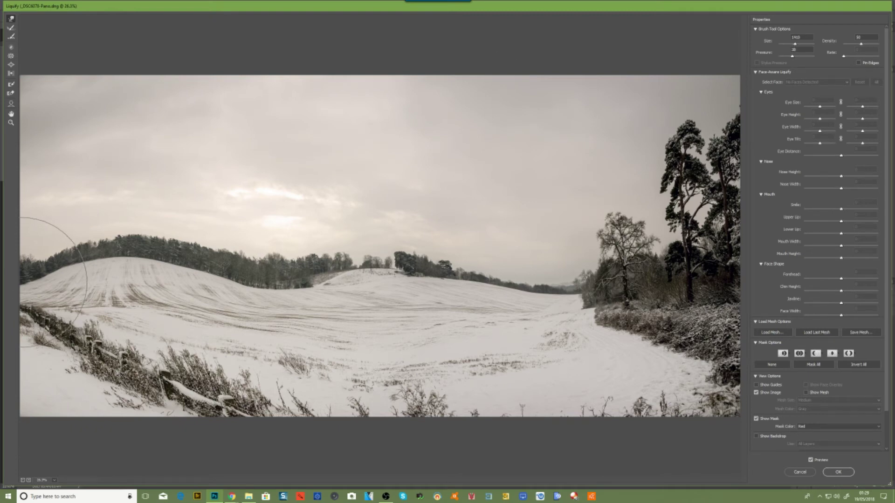
pyautogui.moveTo(20, 280); pyautogui.dragTo(18, 254)
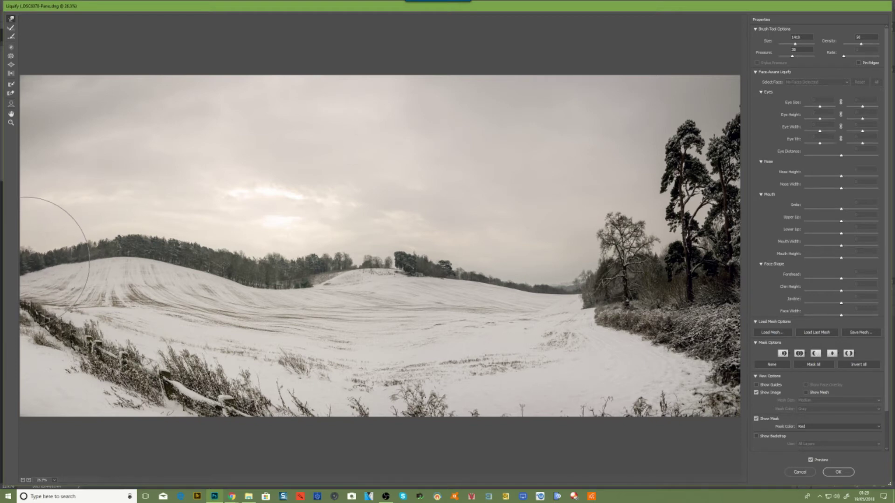
# Apply the Liquify filter and compare the panorama before and after the reshaping.
pyautogui.scroll(-1, 72, 322)
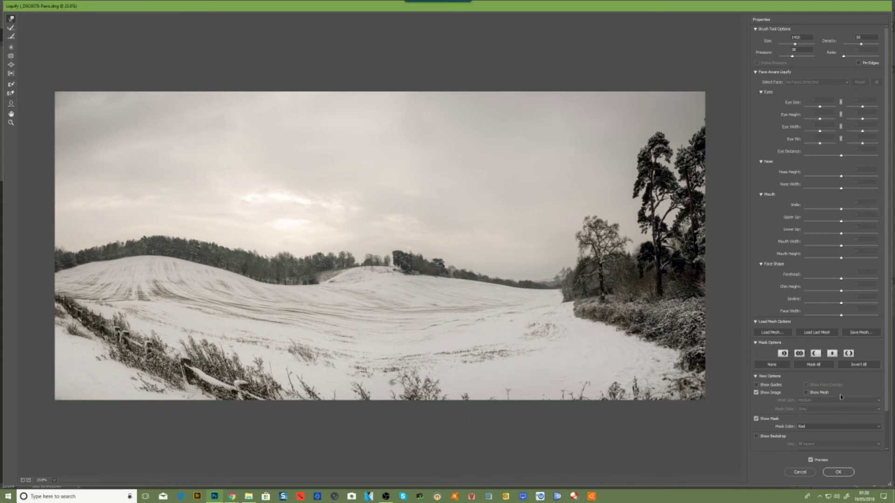
pyautogui.click(838, 472)
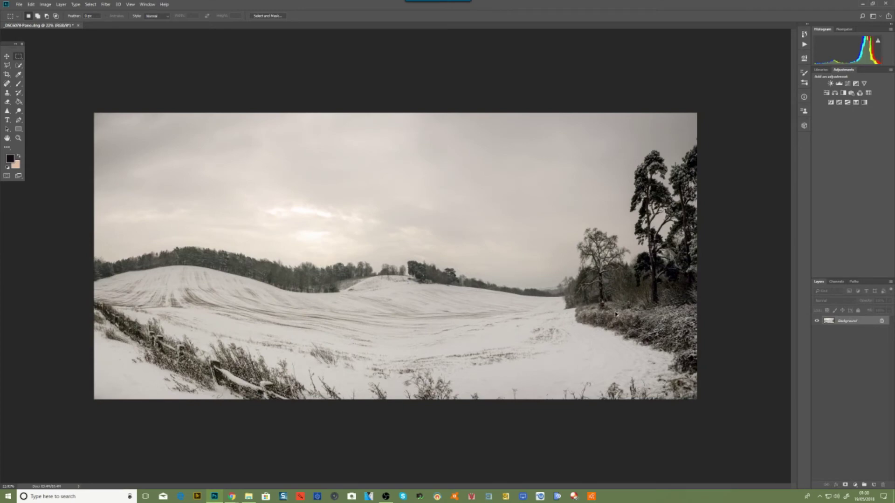
pyautogui.hotkey('ctrl', 'z')
pyautogui.hotkey('ctrl', 'z')
# Try the Auto Color correction on the panorama and undo it.
pyautogui.click(45, 4)
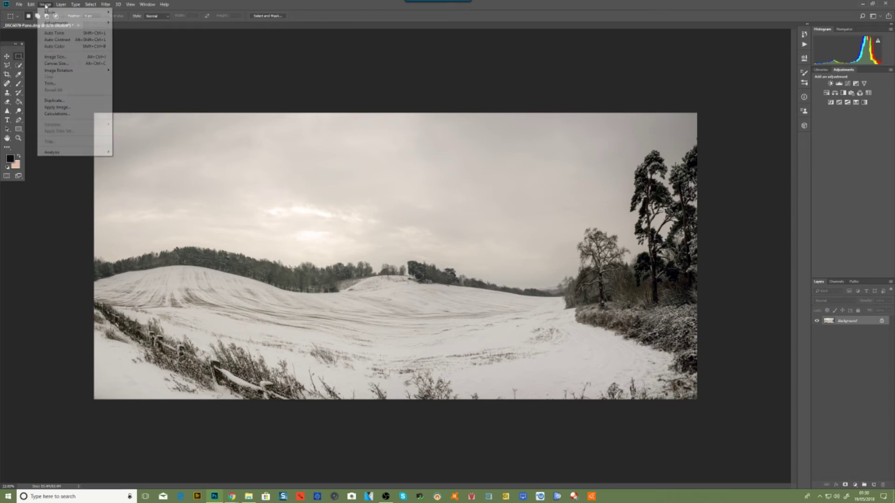
pyautogui.click(56, 47)
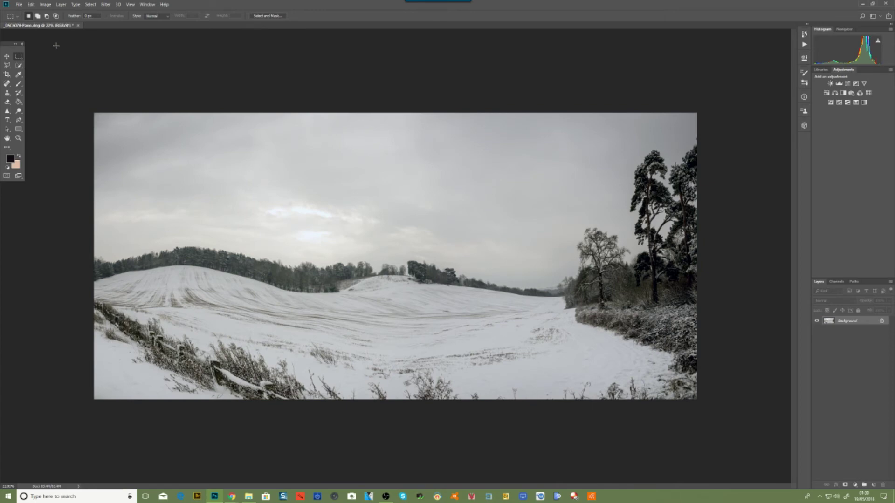
pyautogui.click(45, 4)
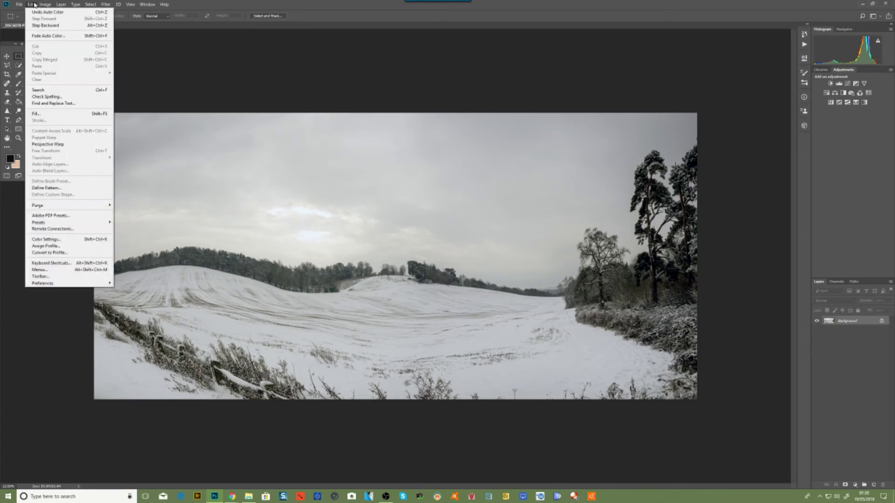
pyautogui.click(46, 12)
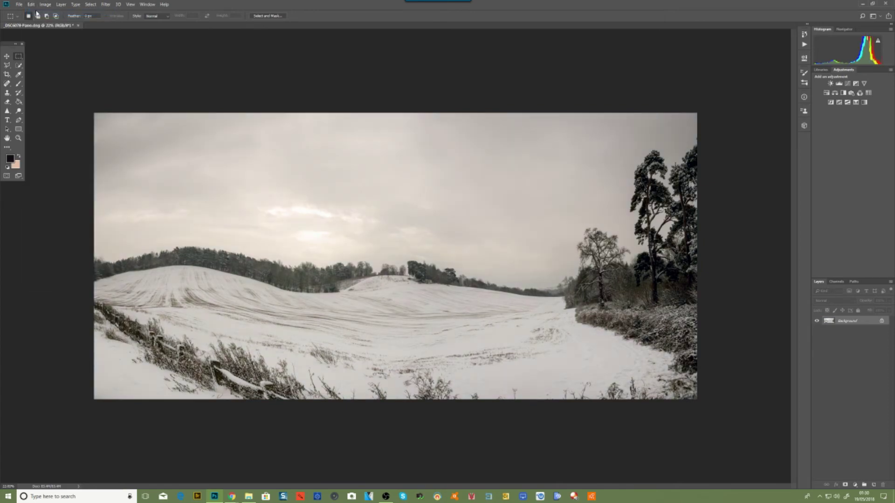
# Open the Camera Raw Filter, convert the panorama to Black & White and set Clarity to +85.
pyautogui.click(105, 5)
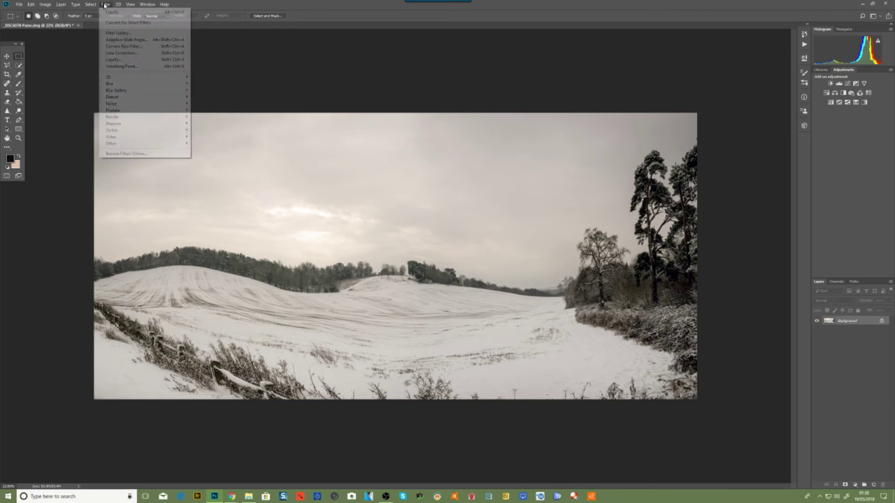
pyautogui.click(114, 46)
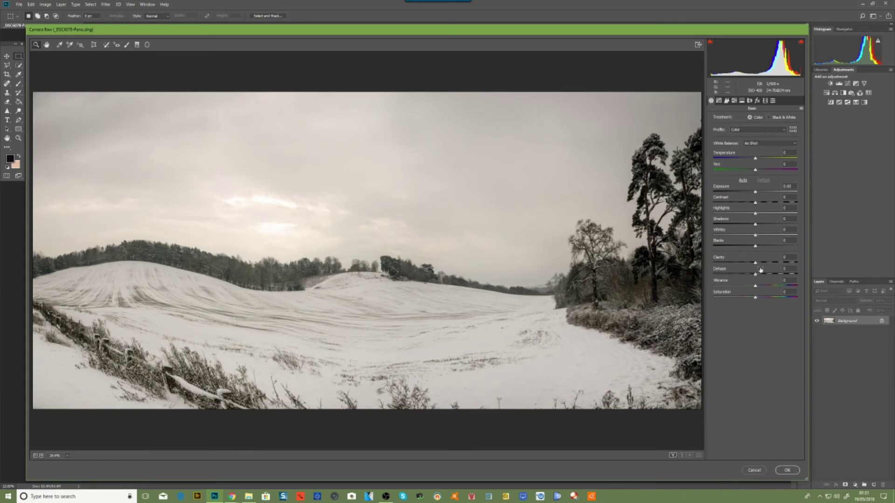
pyautogui.click(770, 117)
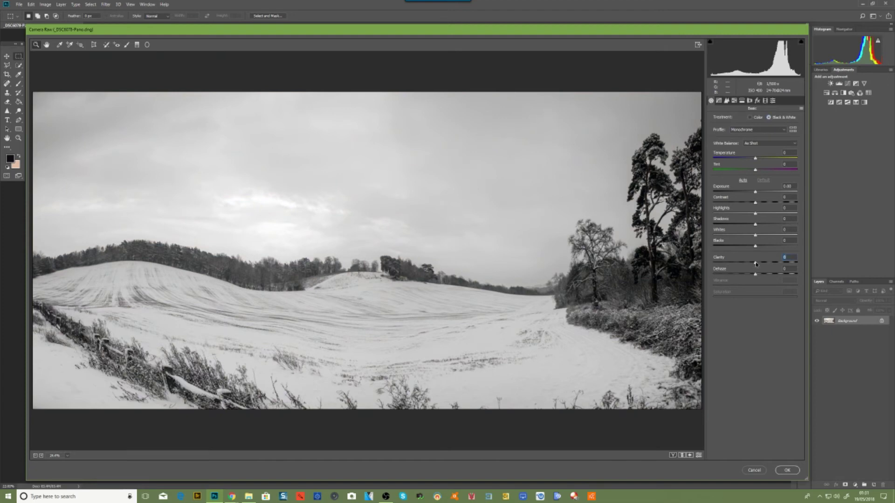
pyautogui.moveTo(755, 262); pyautogui.dragTo(791, 263)
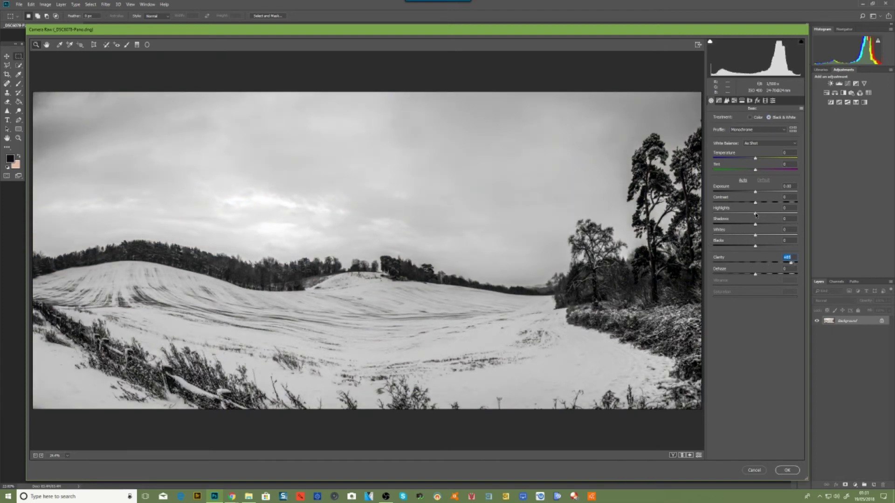
# Lower Highlights to -99, set Shadows to +34 and Blacks to -15, raise Dehaze, adjust Whites, and apply the Camera Raw filter.
pyautogui.moveTo(755, 213); pyautogui.dragTo(714, 216)
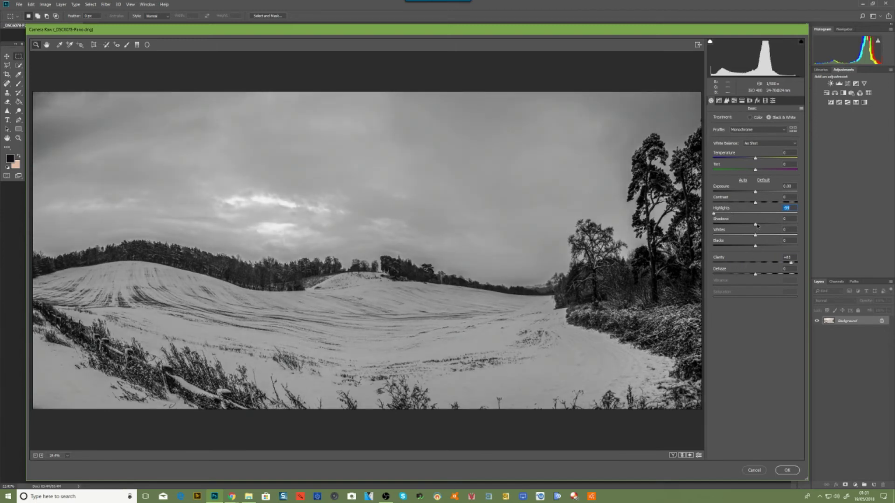
pyautogui.moveTo(755, 225); pyautogui.dragTo(749, 247)
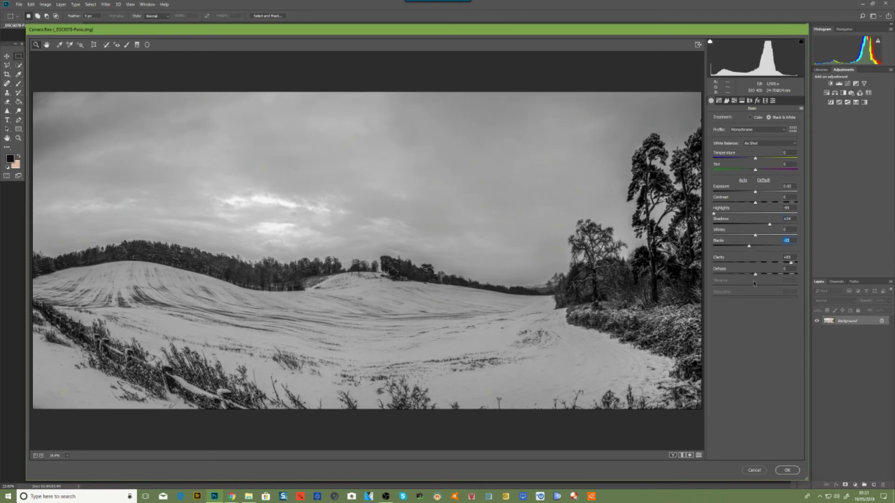
pyautogui.moveTo(754, 275)
pyautogui.mouseDown()
pyautogui.moveTo(726, 269)
pyautogui.moveTo(795, 270)
pyautogui.moveTo(767, 269)
pyautogui.mouseUp()
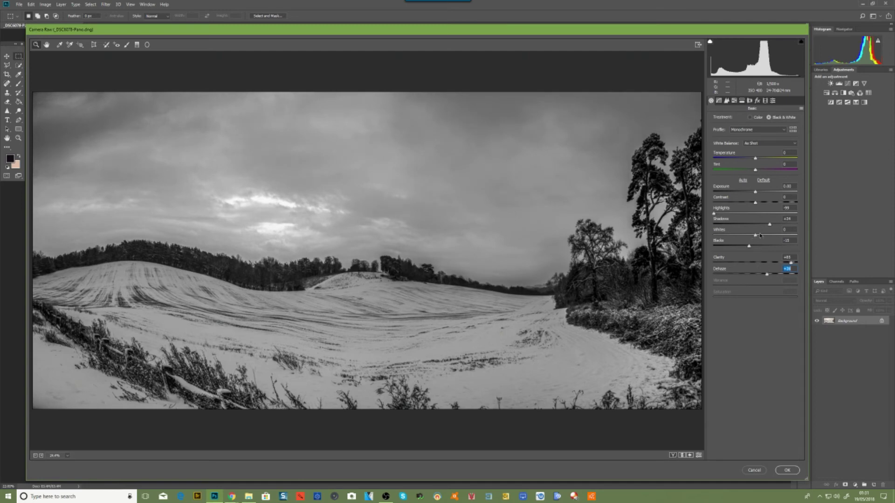
pyautogui.moveTo(760, 236)
pyautogui.mouseDown()
pyautogui.moveTo(769, 235)
pyautogui.moveTo(747, 238)
pyautogui.mouseUp()
pyautogui.click(785, 470)
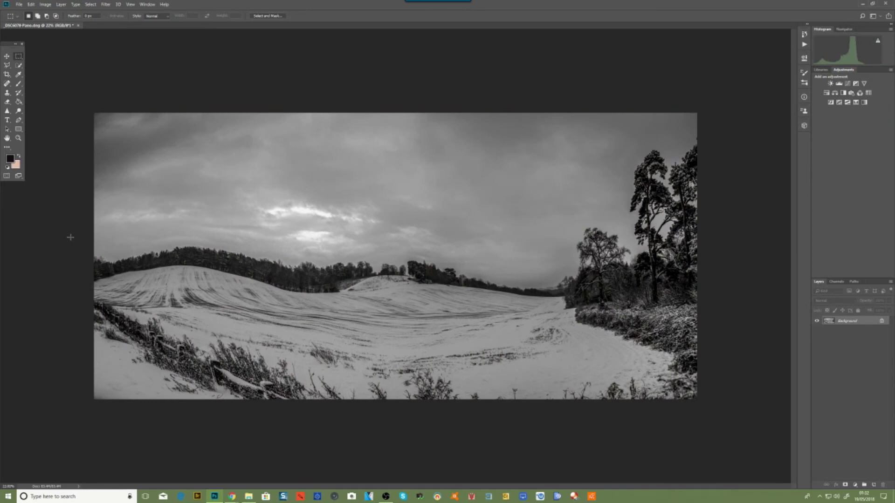
# Brighten the snowy field with the Dodge tool on midtones, and darken the sky with the Burn tool.
pyautogui.click(19, 111)
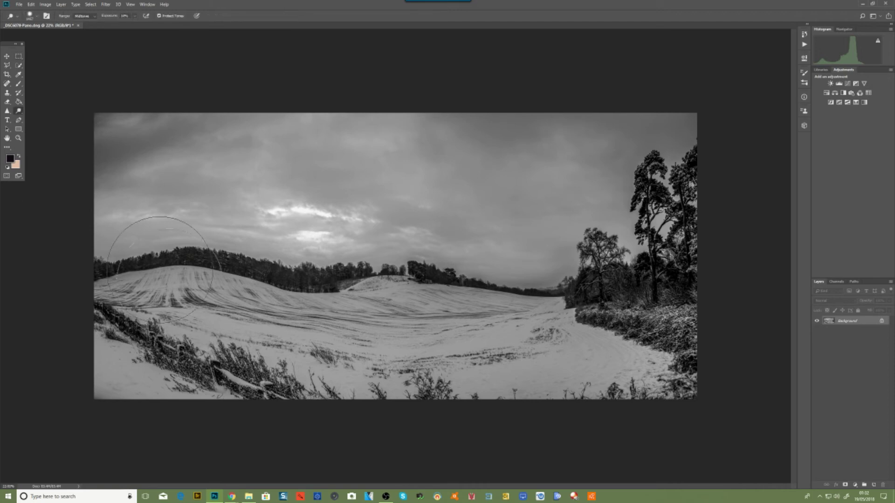
pyautogui.moveTo(259, 308)
pyautogui.mouseDown()
pyautogui.moveTo(240, 316)
pyautogui.moveTo(320, 324)
pyautogui.moveTo(382, 354)
pyautogui.mouseUp()
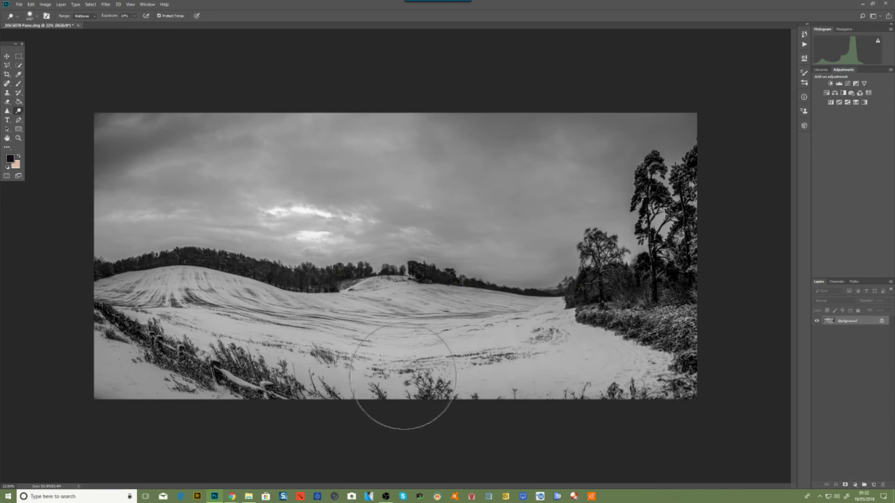
pyautogui.moveTo(220, 376)
pyautogui.mouseDown()
pyautogui.moveTo(90, 385)
pyautogui.moveTo(157, 425)
pyautogui.moveTo(136, 368)
pyautogui.mouseUp()
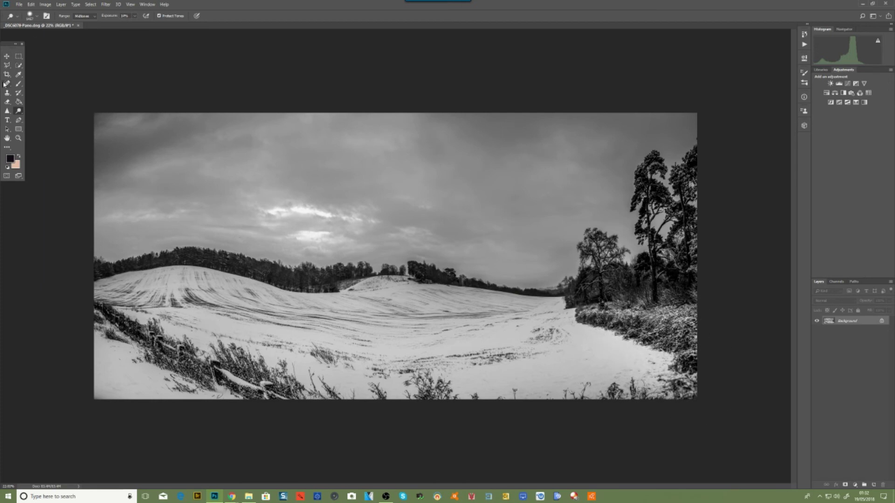
pyautogui.rightClick(19, 111)
pyautogui.click(45, 118)
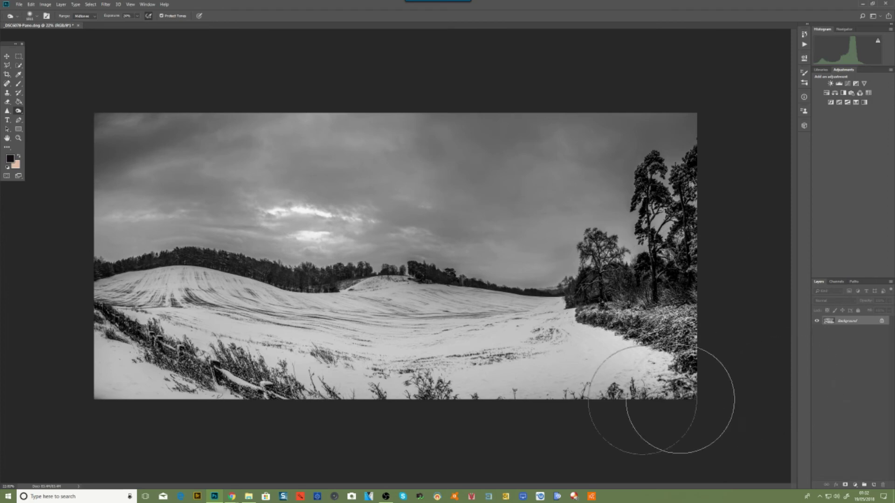
# Apply the Auto Tone correction to the black-and-white panorama.
pyautogui.click(45, 4)
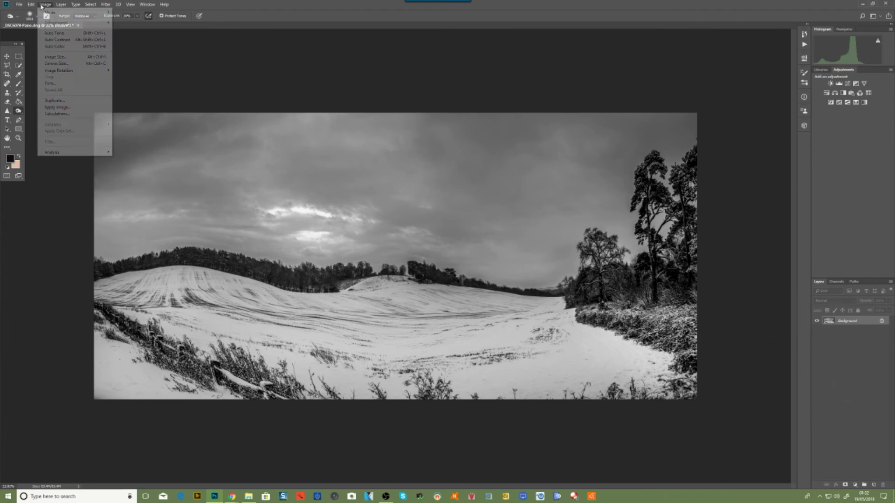
pyautogui.click(52, 33)
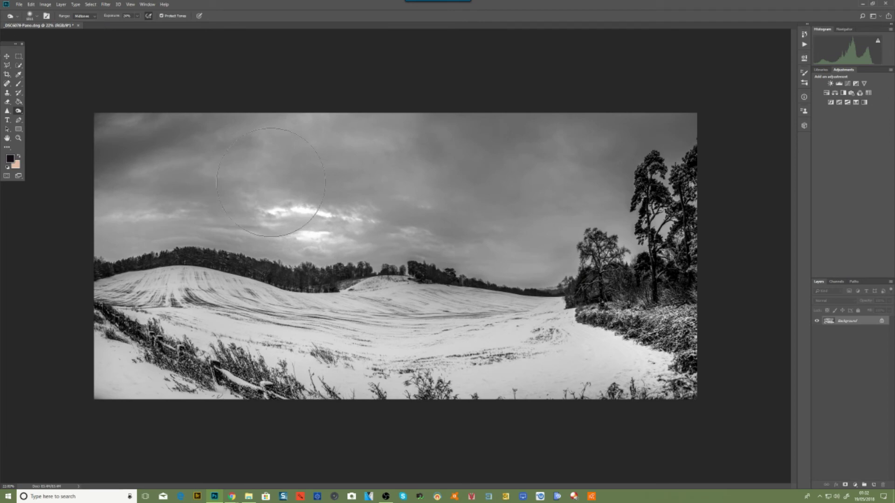
pyautogui.hotkey('ctrl', '-')
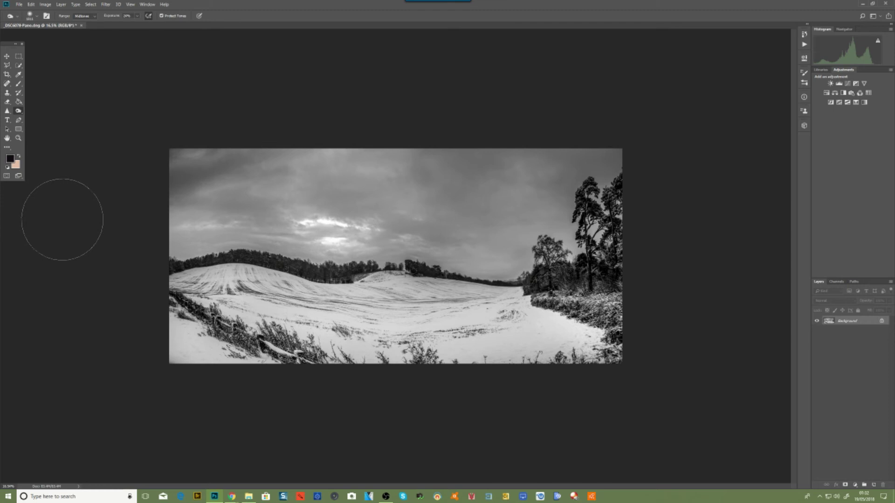
pyautogui.hotkey('ctrl', '+')
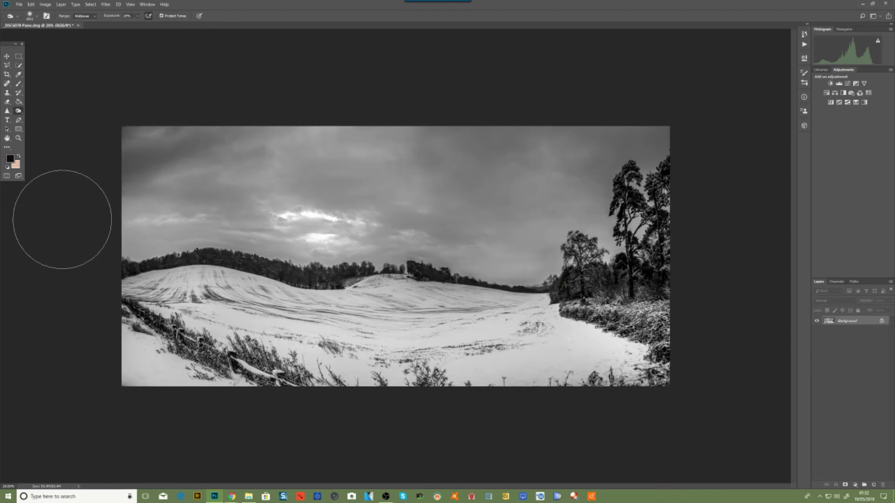
# Try stretching the far-left hill upward in Liquify, restore it with the Reconstruct tool at pressure 51, and cancel the filter.
pyautogui.click(105, 4)
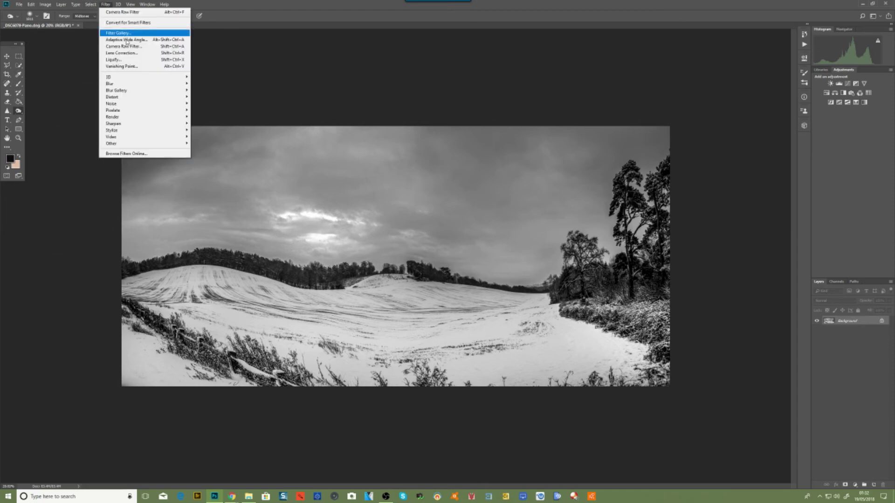
pyautogui.click(125, 60)
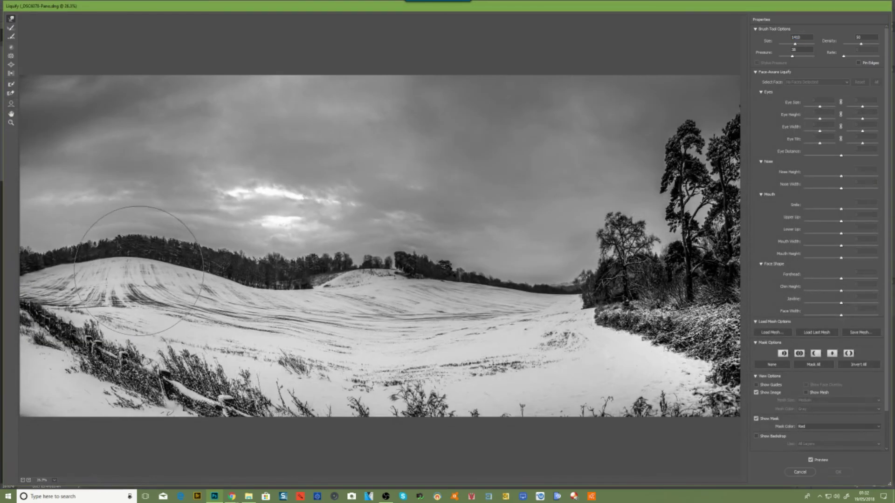
pyautogui.moveTo(138, 247)
pyautogui.mouseDown()
pyautogui.moveTo(143, 179)
pyautogui.moveTo(126, 175)
pyautogui.moveTo(121, 186)
pyautogui.moveTo(140, 110)
pyautogui.moveTo(142, 175)
pyautogui.moveTo(138, 104)
pyautogui.mouseUp()
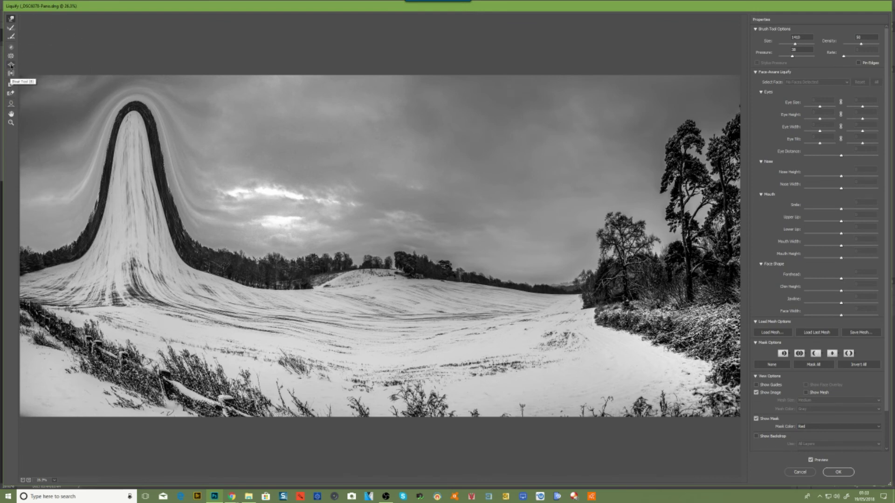
pyautogui.click(12, 28)
pyautogui.moveTo(784, 44); pyautogui.dragTo(792, 45)
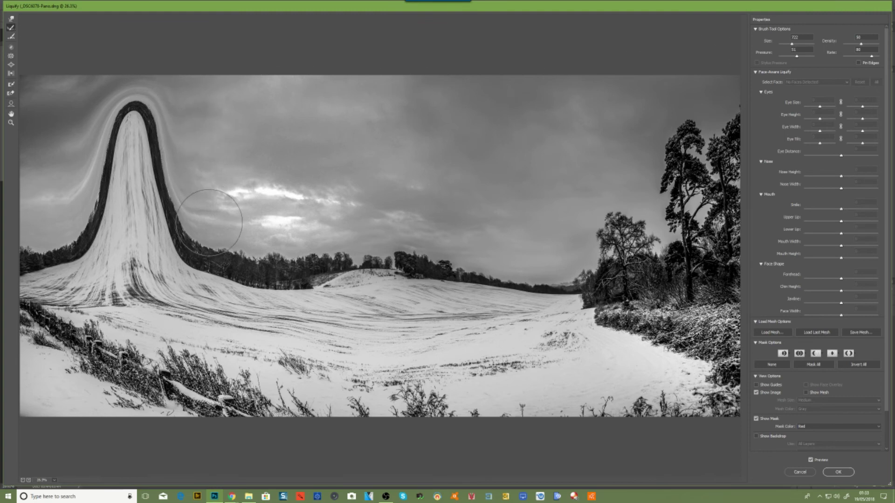
pyautogui.moveTo(144, 80)
pyautogui.mouseDown()
pyautogui.moveTo(121, 126)
pyautogui.moveTo(104, 112)
pyautogui.moveTo(156, 110)
pyautogui.moveTo(122, 143)
pyautogui.moveTo(137, 140)
pyautogui.moveTo(63, 205)
pyautogui.moveTo(79, 219)
pyautogui.moveTo(159, 179)
pyautogui.moveTo(227, 215)
pyautogui.moveTo(88, 208)
pyautogui.moveTo(121, 215)
pyautogui.moveTo(117, 224)
pyautogui.moveTo(199, 237)
pyautogui.moveTo(65, 231)
pyautogui.moveTo(112, 252)
pyautogui.moveTo(37, 268)
pyautogui.mouseUp()
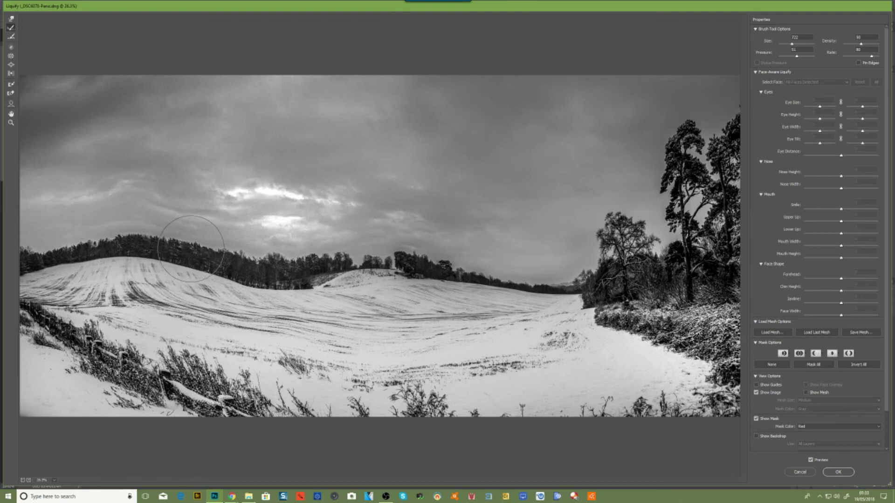
pyautogui.click(800, 472)
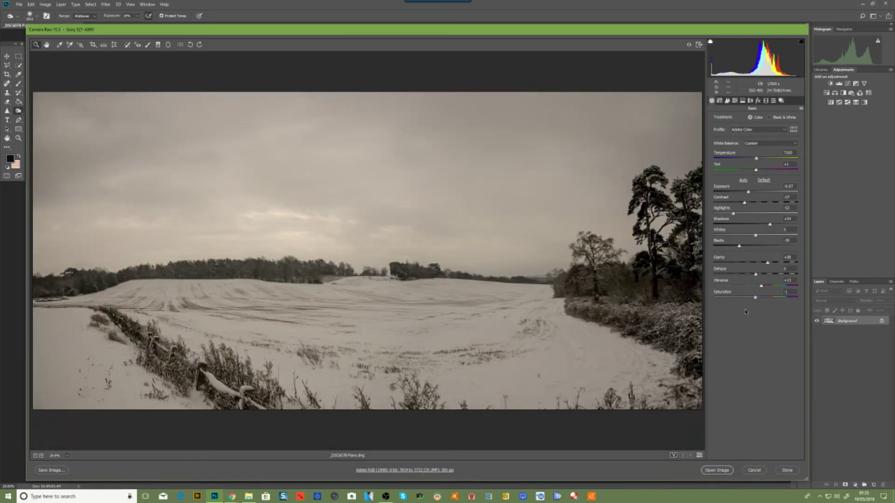
# Open the unedited colour panorama from Camera Raw as a second document and compare it with the black-and-white version.
pyautogui.click(716, 470)
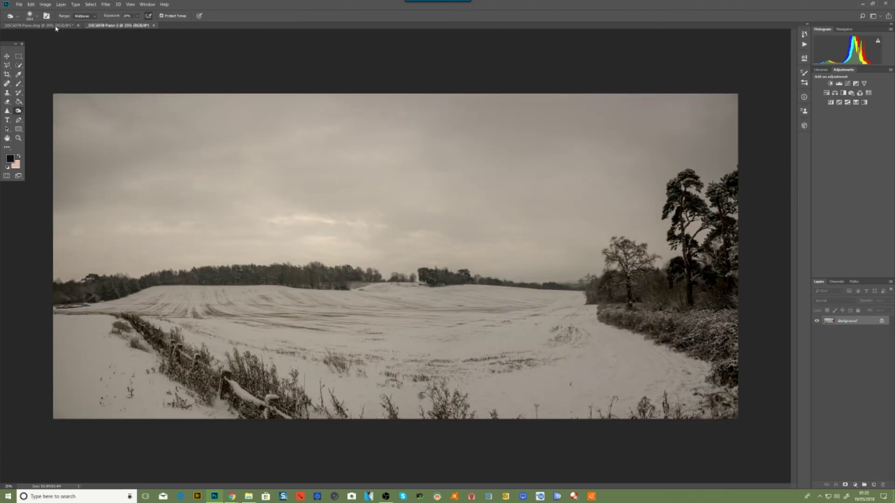
pyautogui.click(56, 26)
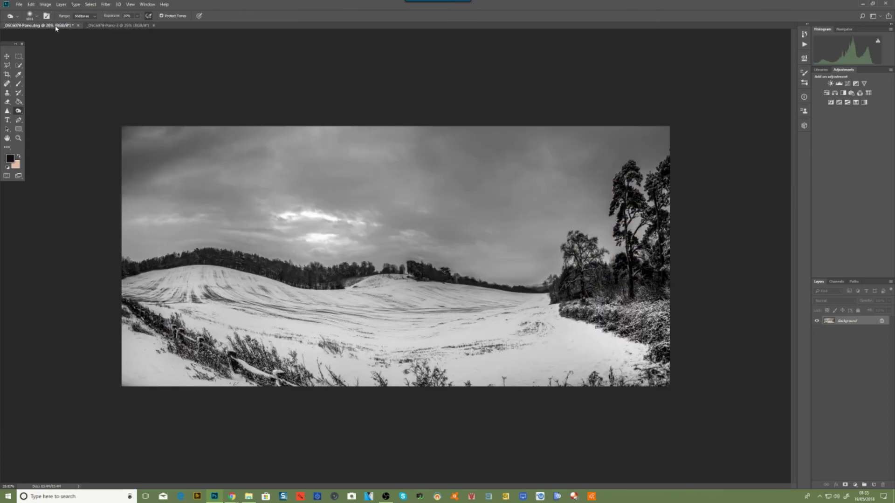
pyautogui.click(97, 26)
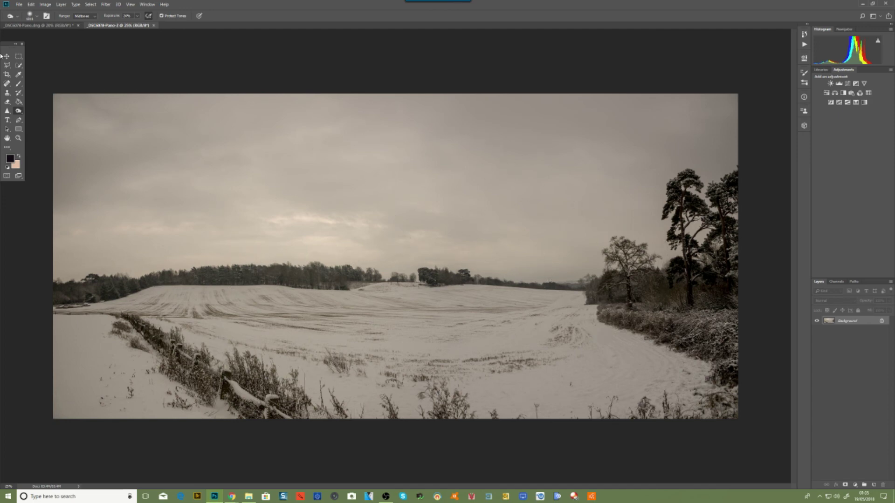
pyautogui.click(31, 25)
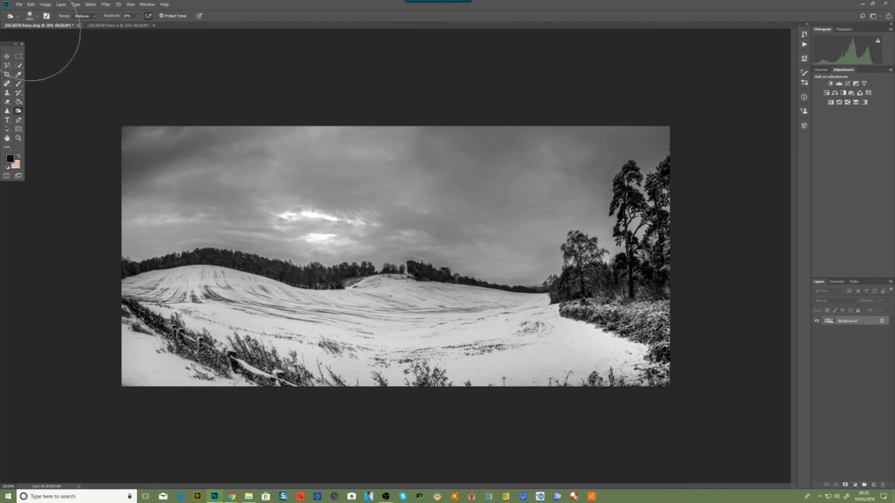